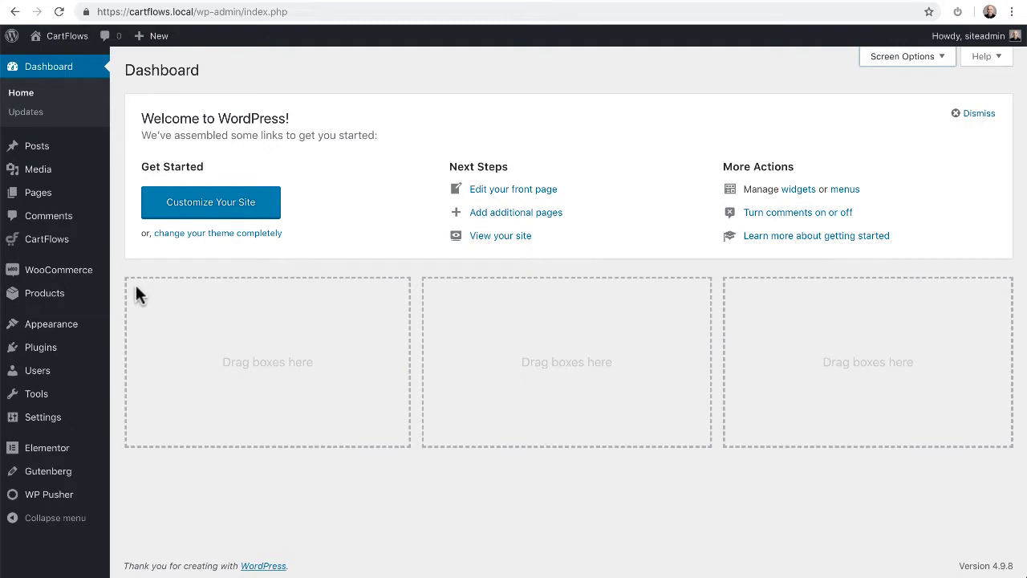
- Open a new WooCommerce product form and examine its description, product type, price, tax and short description fields
{"action": "mouse_move", "coordinate": [70, 297]}
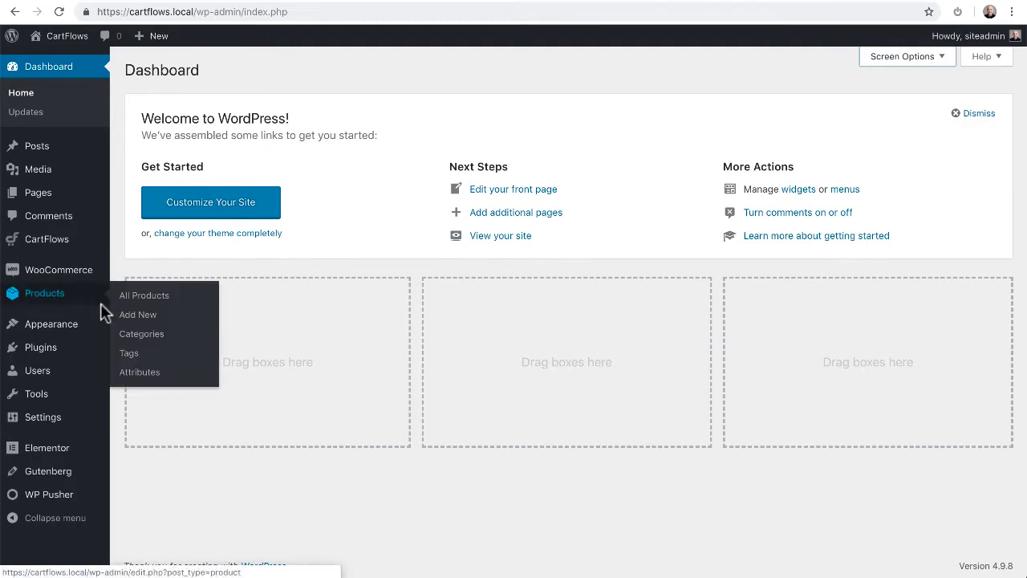
{"action": "left_click", "coordinate": [135, 315]}
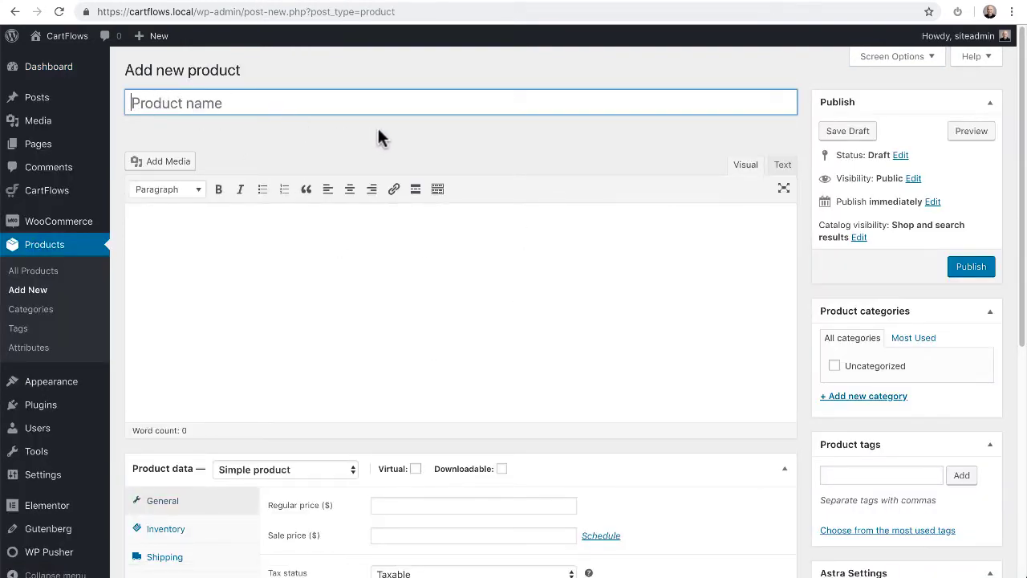
{"action": "scroll", "coordinate": [381, 160], "scroll_direction": "down", "scroll_amount": 2}
{"action": "scroll", "coordinate": [384, 281], "scroll_direction": "down", "scroll_amount": 1}
{"action": "scroll", "coordinate": [273, 381], "scroll_direction": "down", "scroll_amount": 1}
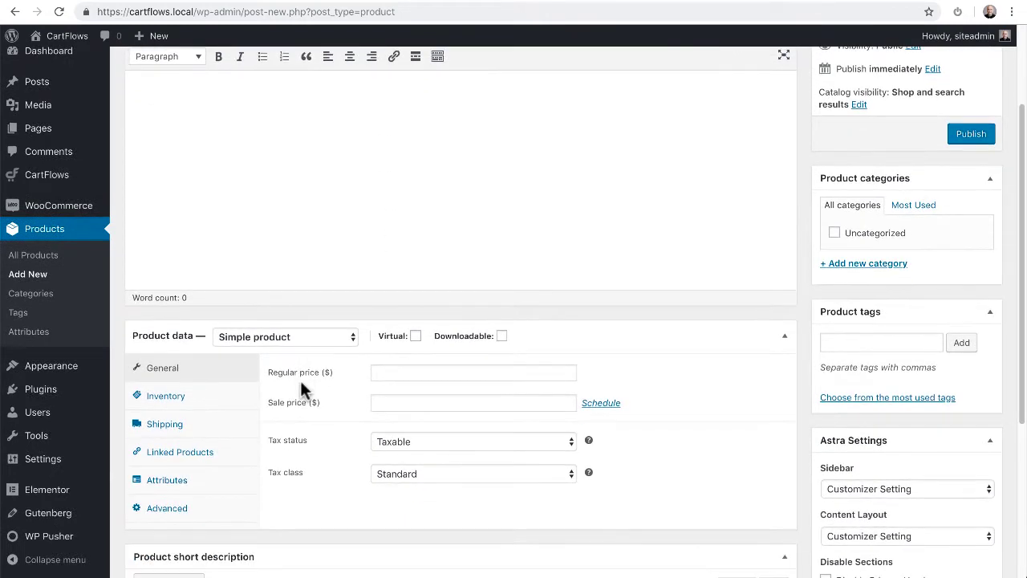
{"action": "left_click", "coordinate": [260, 335]}
{"action": "left_click", "coordinate": [260, 336]}
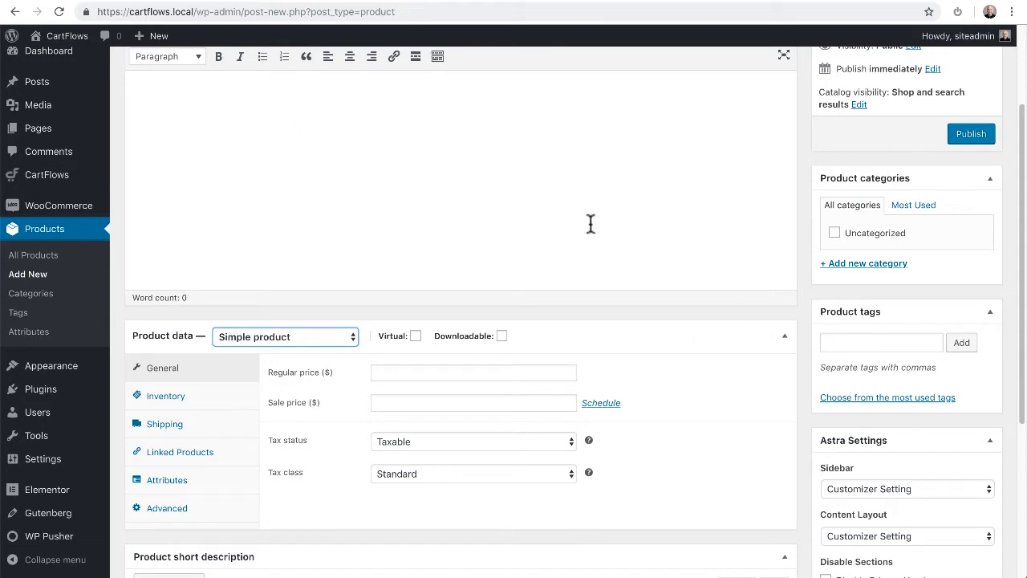
{"action": "scroll", "coordinate": [425, 176], "scroll_direction": "down", "scroll_amount": 3}
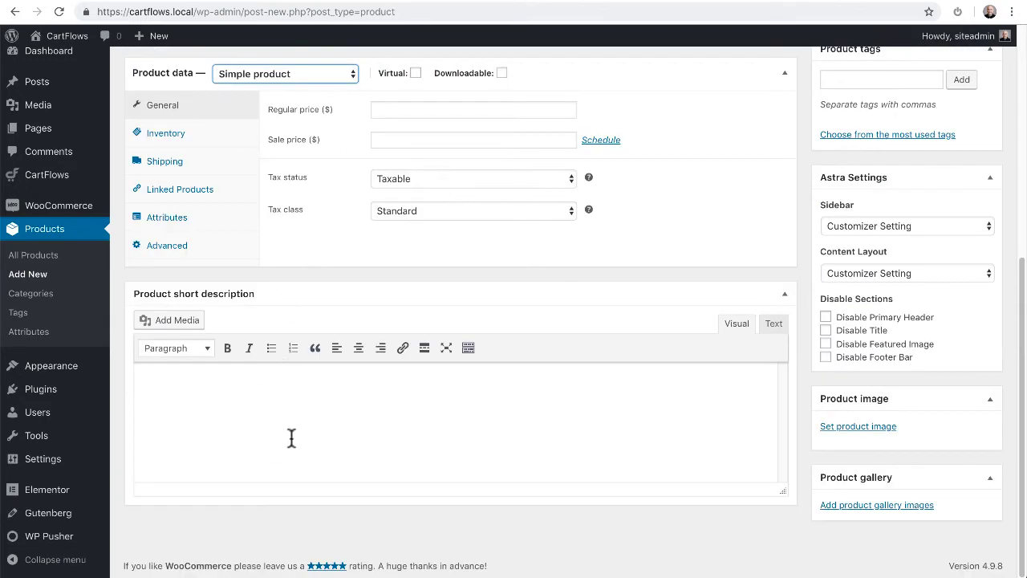
{"action": "scroll", "coordinate": [361, 394], "scroll_direction": "up", "scroll_amount": 5}
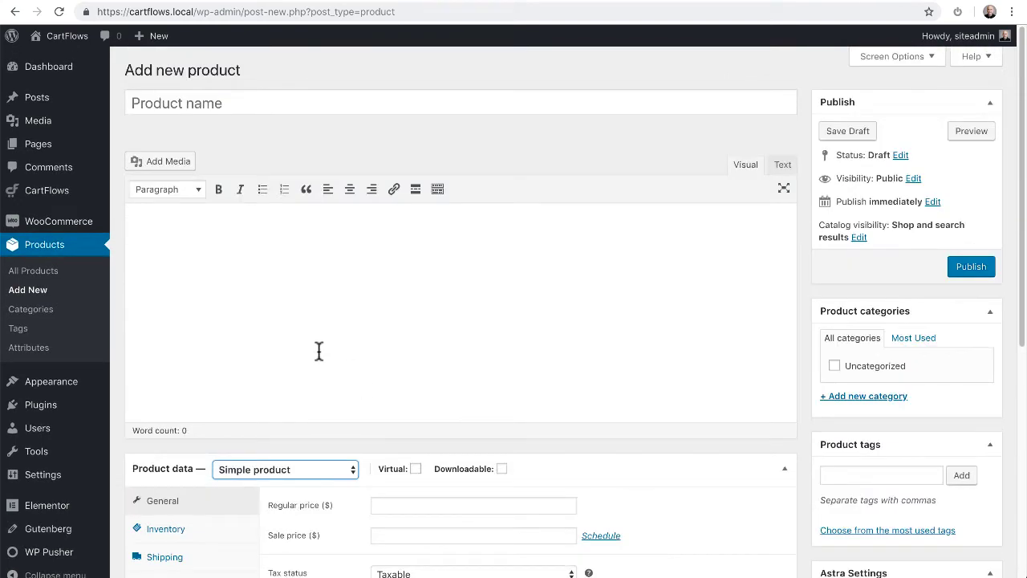
- Open the existing My Training Course product, review its pricing and product settings, and return to the product list
{"action": "left_click", "coordinate": [40, 273]}
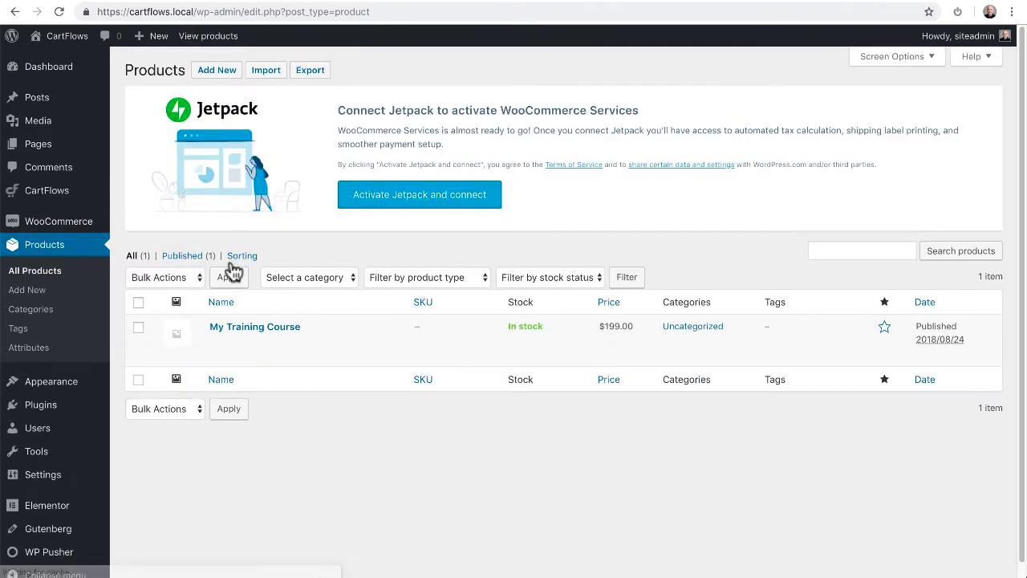
{"action": "left_click", "coordinate": [237, 328]}
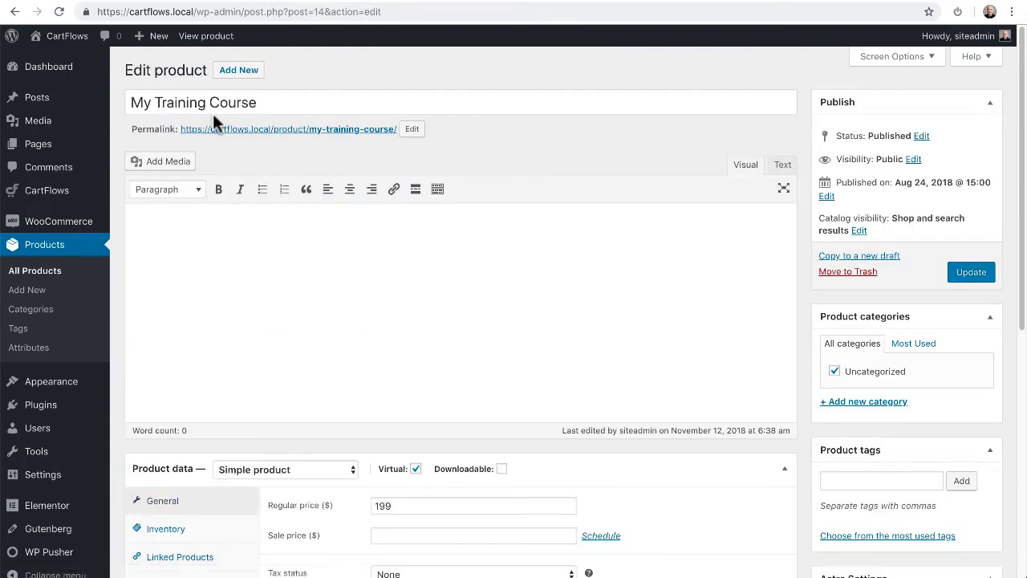
{"action": "scroll", "coordinate": [423, 305], "scroll_direction": "down", "scroll_amount": 2}
{"action": "scroll", "coordinate": [423, 309], "scroll_direction": "down", "scroll_amount": 3}
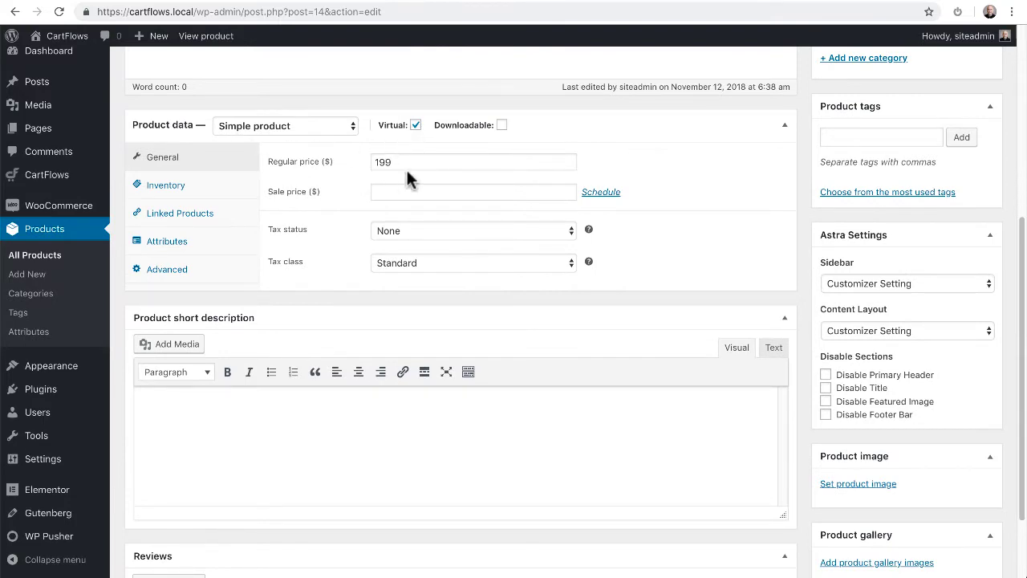
{"action": "scroll", "coordinate": [369, 192], "scroll_direction": "up", "scroll_amount": 5}
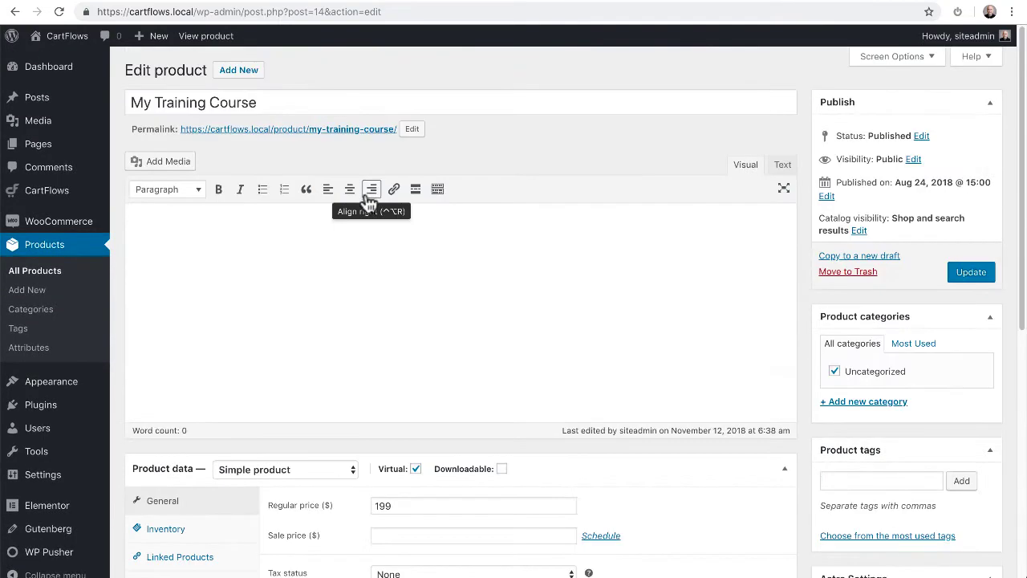
{"action": "left_click", "coordinate": [41, 273]}
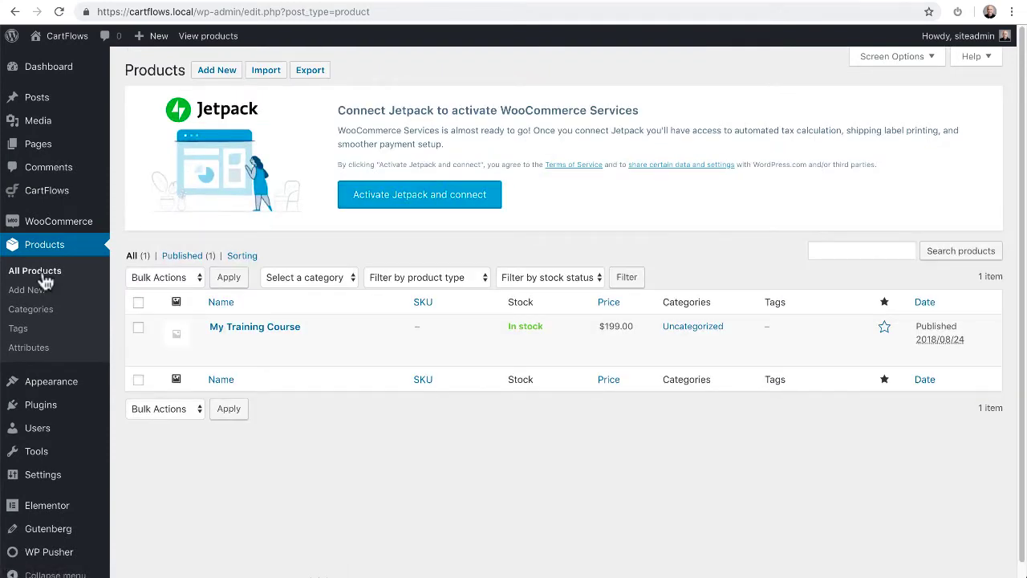
- Start a new CartFlows flow and bring up the library of ready-made flow templates
{"action": "left_click", "coordinate": [47, 200]}
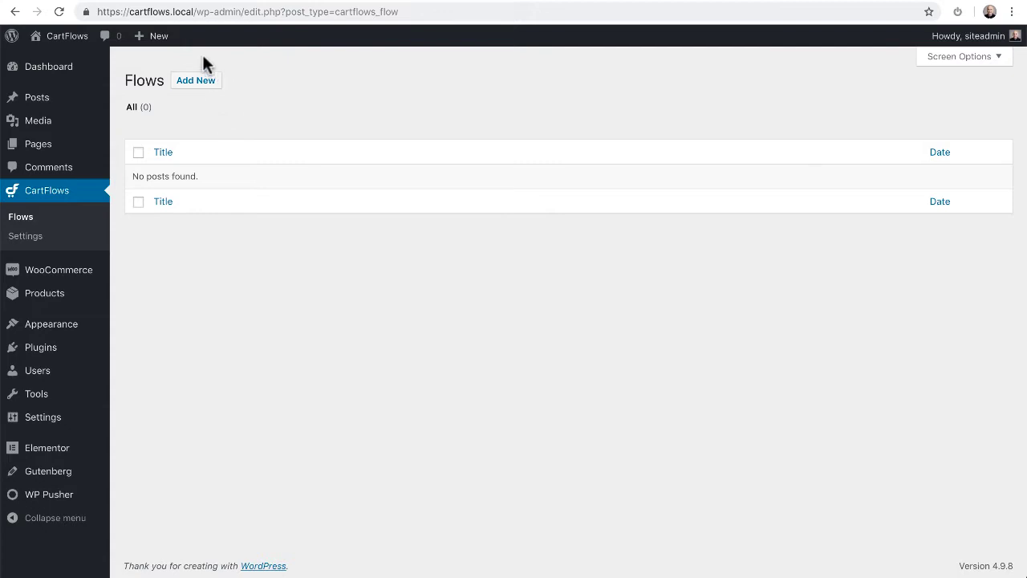
{"action": "left_click", "coordinate": [190, 80]}
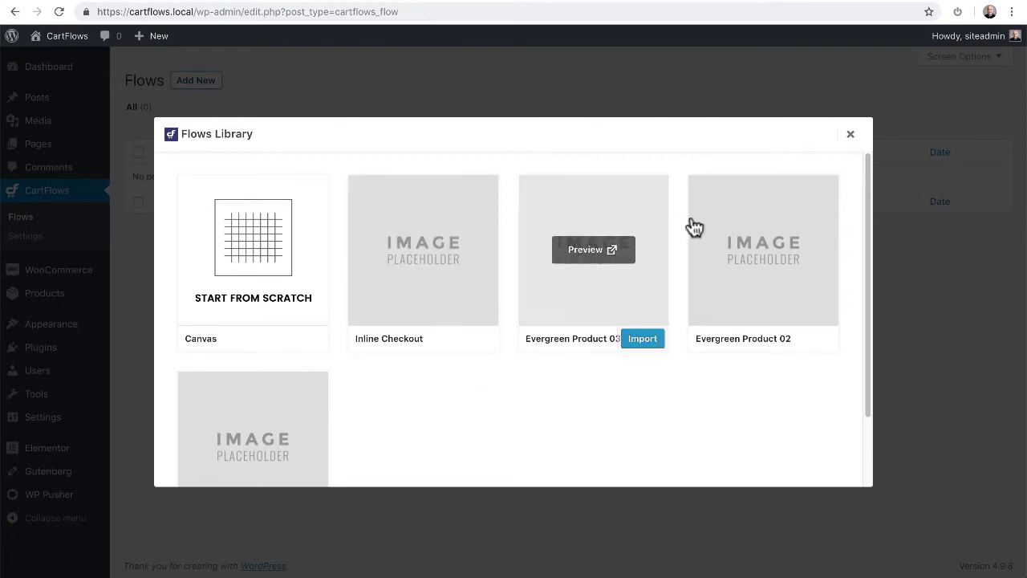
{"action": "mouse_move", "coordinate": [737, 305]}
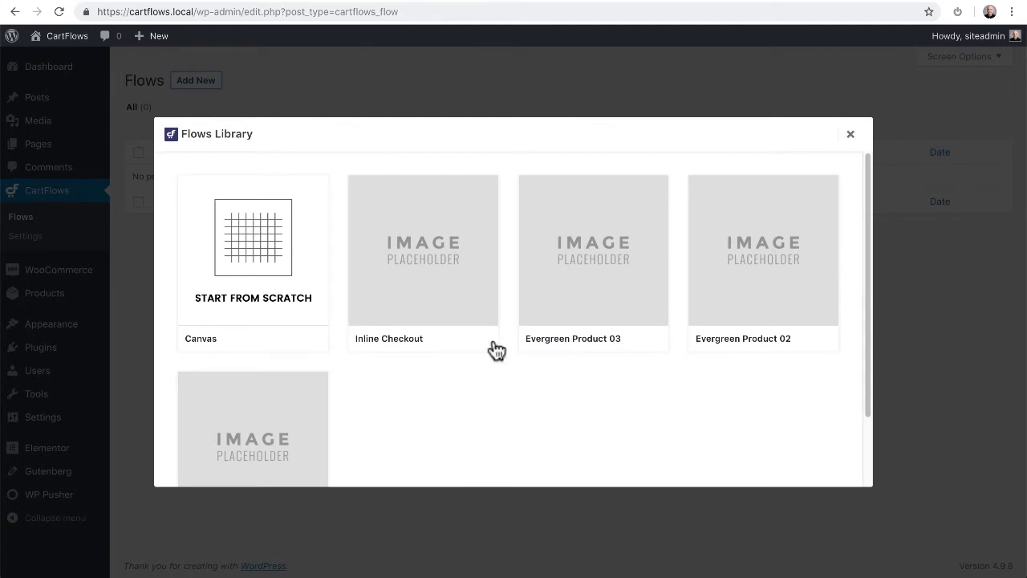
{"action": "mouse_move", "coordinate": [458, 291]}
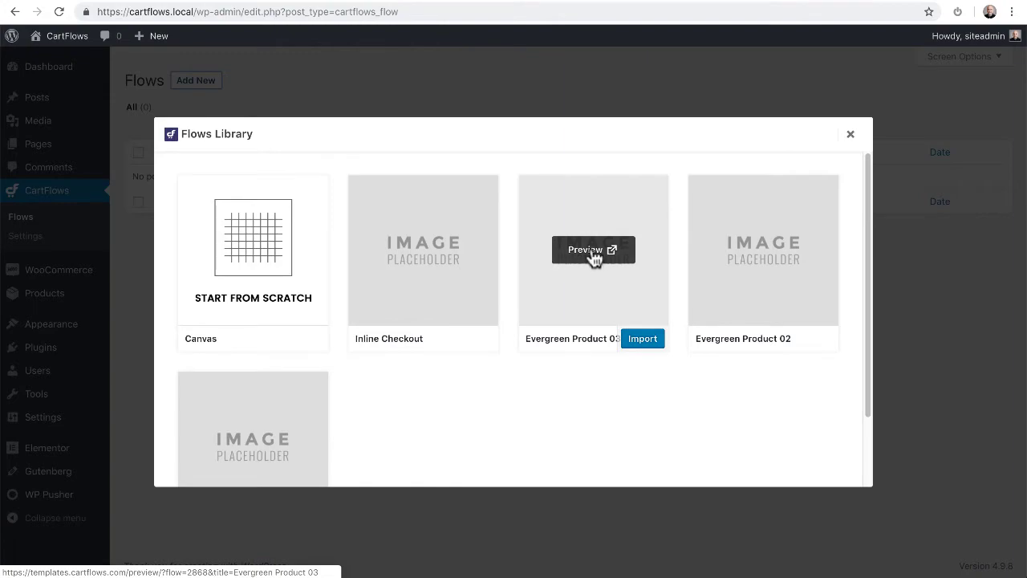
- Preview the Evergreen Product 03 flow template's landing page in desktop view, and return to the Flows Library
{"action": "left_click", "coordinate": [593, 255]}
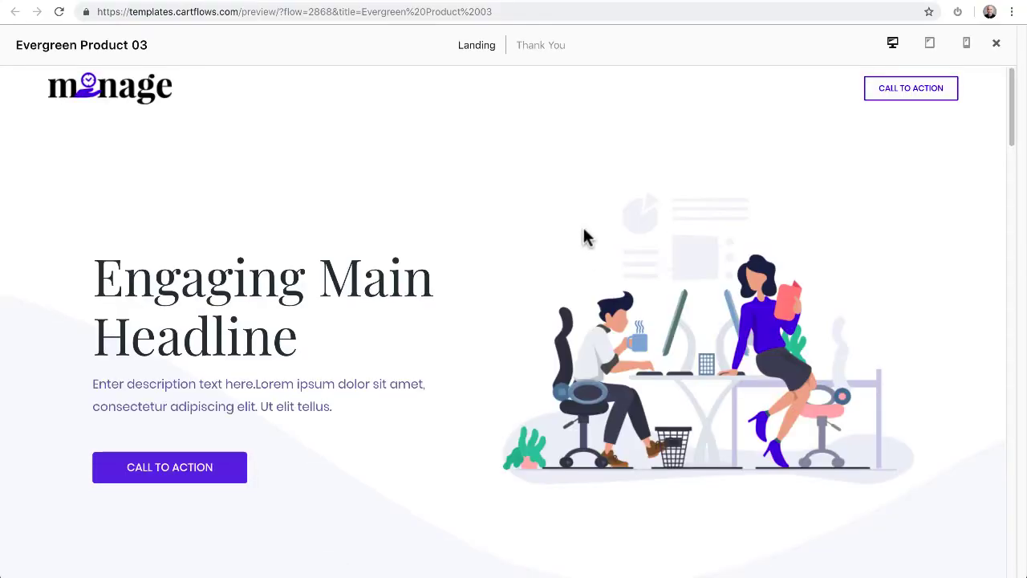
{"action": "scroll", "coordinate": [401, 228], "scroll_direction": "down", "scroll_amount": 15}
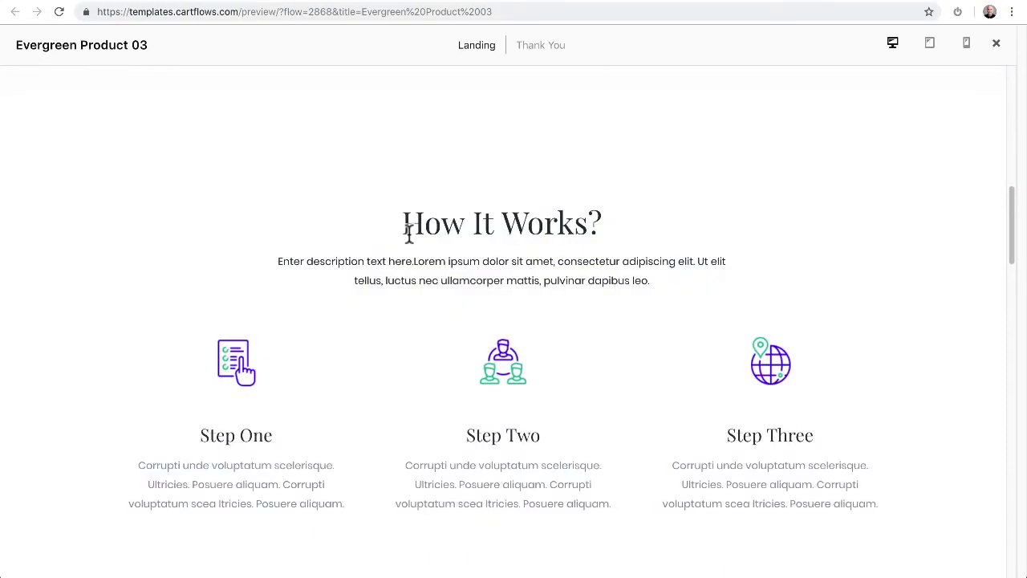
{"action": "scroll", "coordinate": [435, 252], "scroll_direction": "up", "scroll_amount": 6}
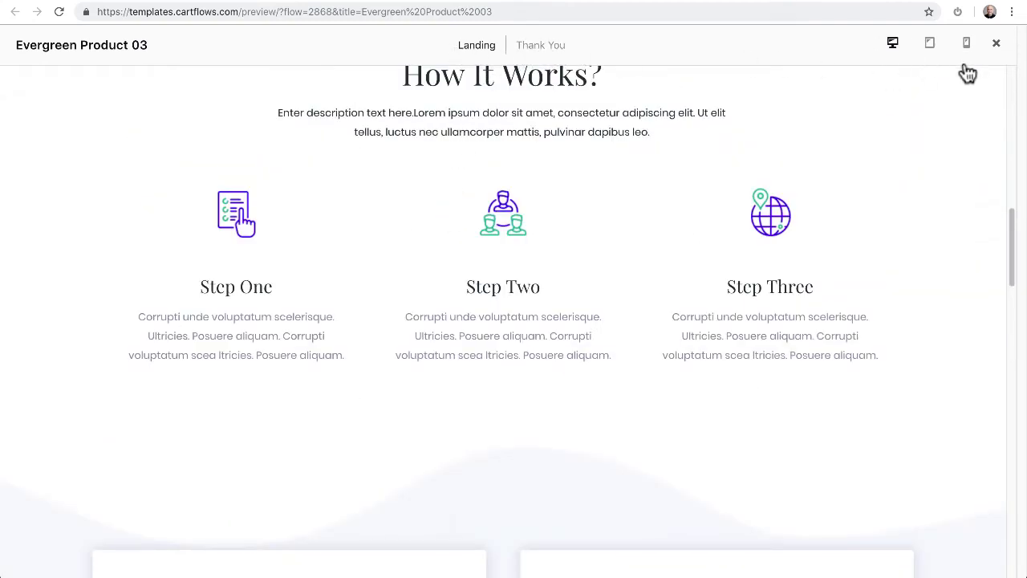
{"action": "left_click", "coordinate": [892, 44]}
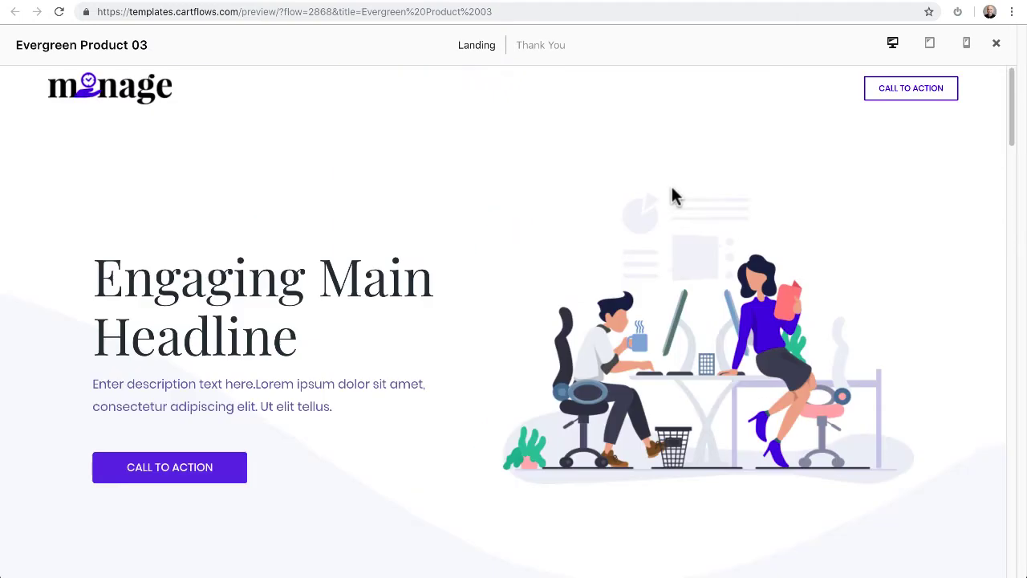
{"action": "left_click", "coordinate": [780, 3]}
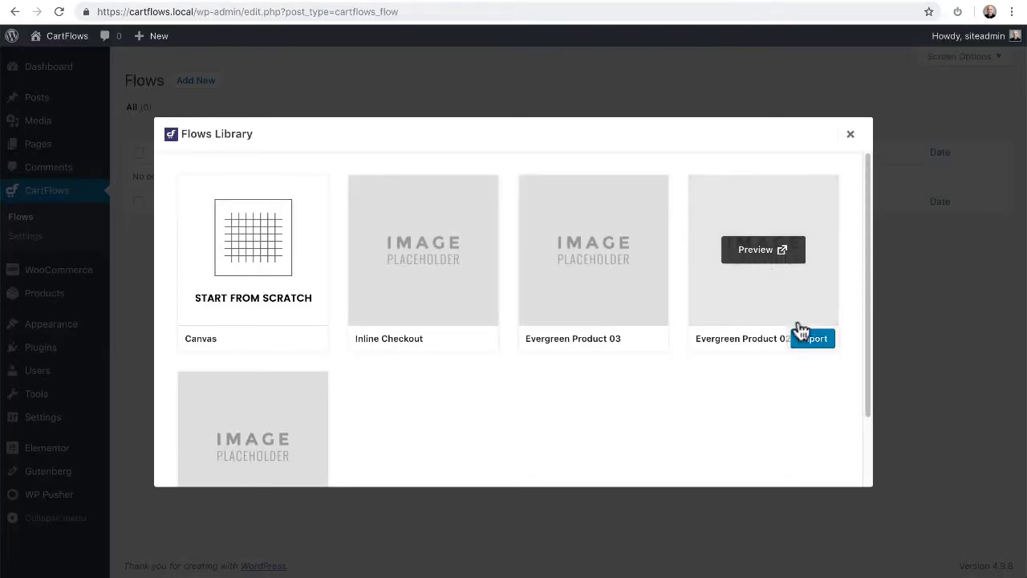
- Preview the landing, checkout and thank you pages of the Evergreen Product 02 template, and return to the Flows Library
{"action": "left_click", "coordinate": [770, 256]}
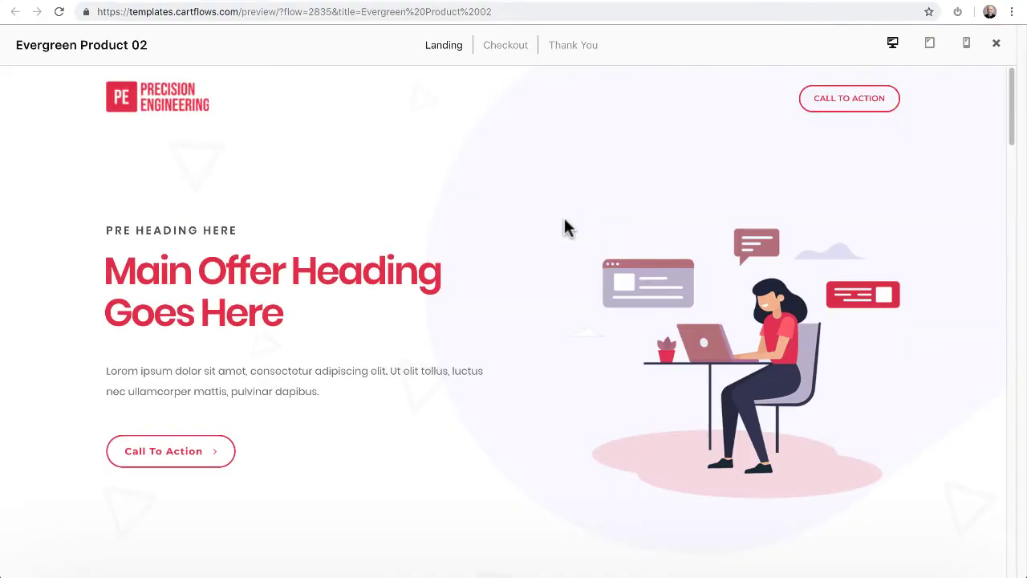
{"action": "scroll", "coordinate": [565, 227], "scroll_direction": "down", "scroll_amount": 10}
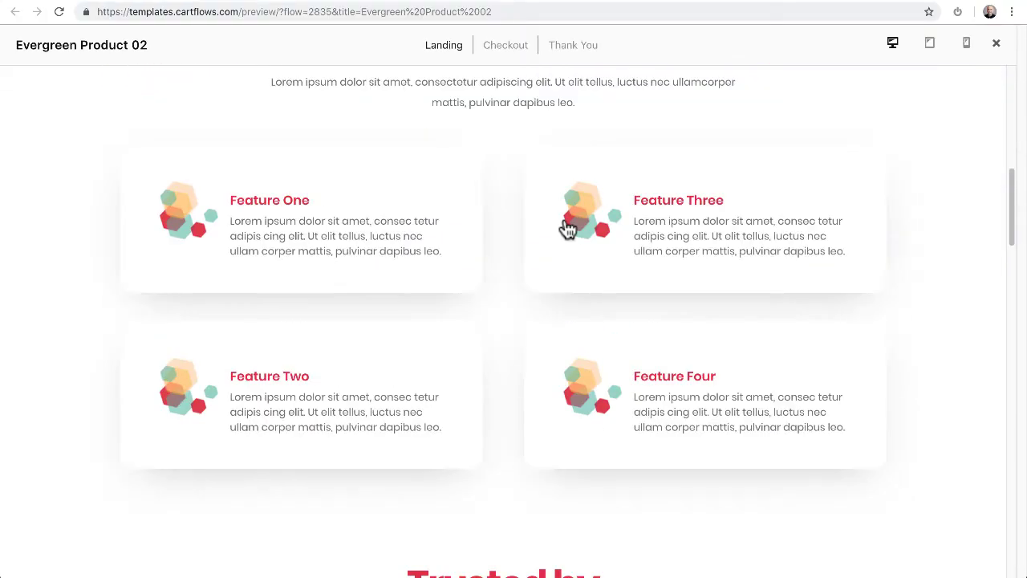
{"action": "scroll", "coordinate": [566, 227], "scroll_direction": "up", "scroll_amount": 10}
{"action": "left_click", "coordinate": [493, 46]}
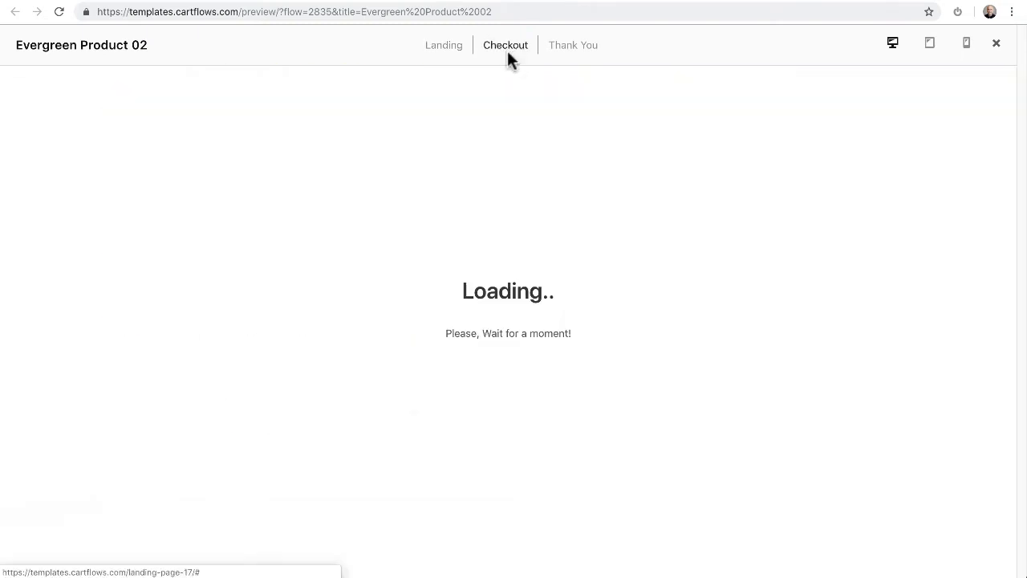
{"action": "left_click", "coordinate": [570, 48]}
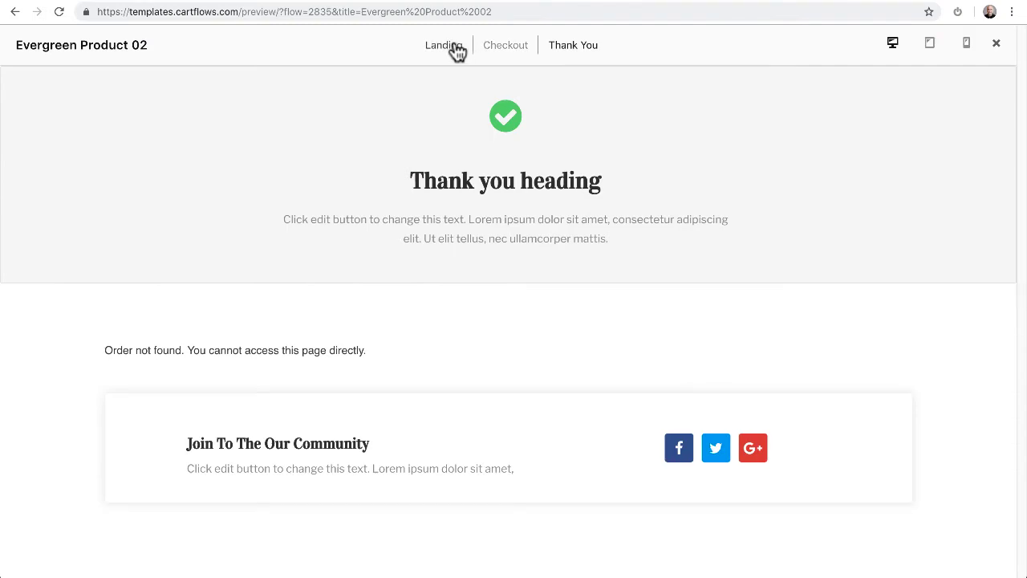
{"action": "left_click", "coordinate": [453, 46]}
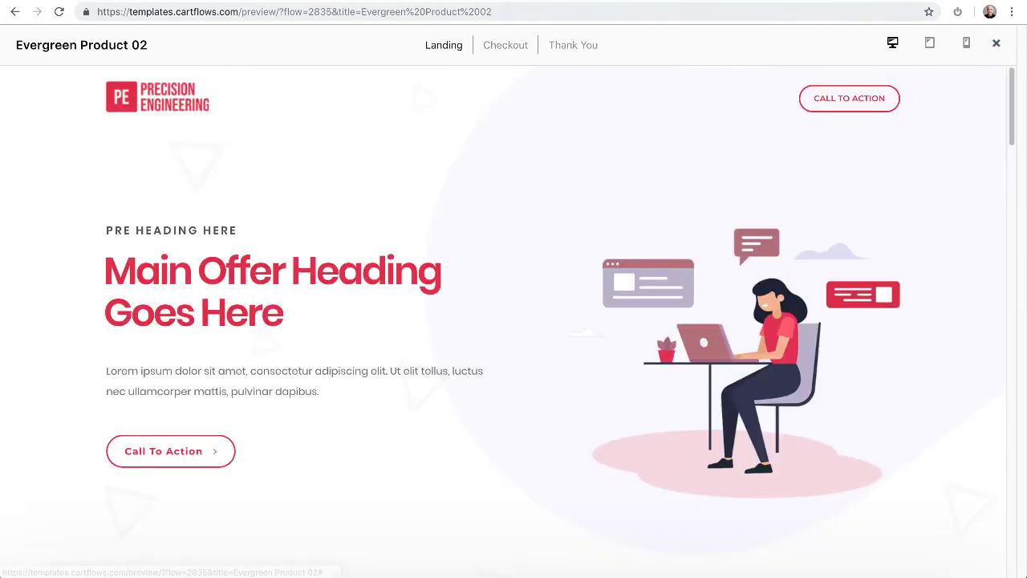
{"action": "left_click", "coordinate": [704, 1]}
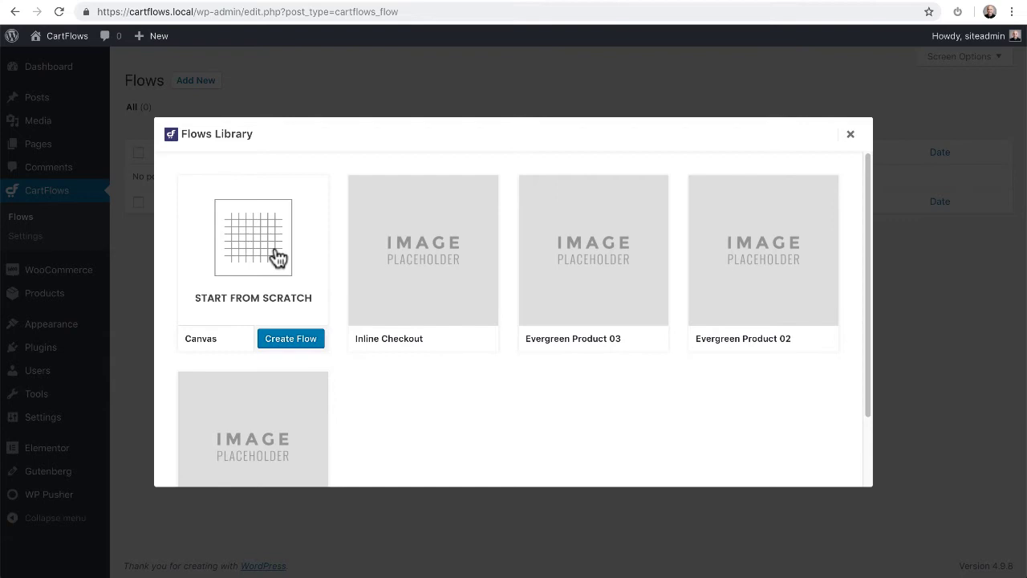
- Import the Evergreen Product 02 flow template and title the new flow "My Training Course"
{"action": "mouse_move", "coordinate": [795, 252]}
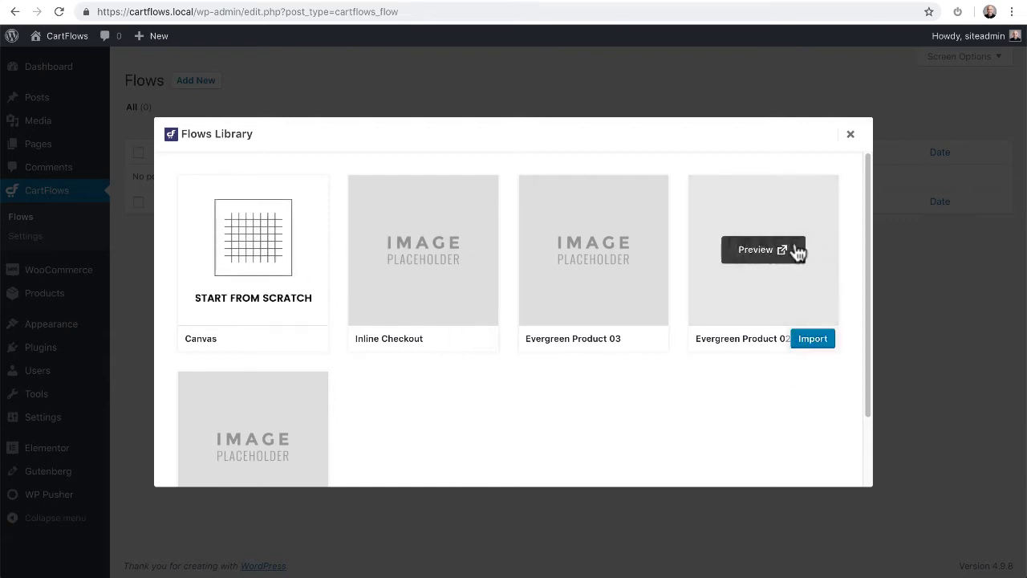
{"action": "left_click", "coordinate": [802, 340]}
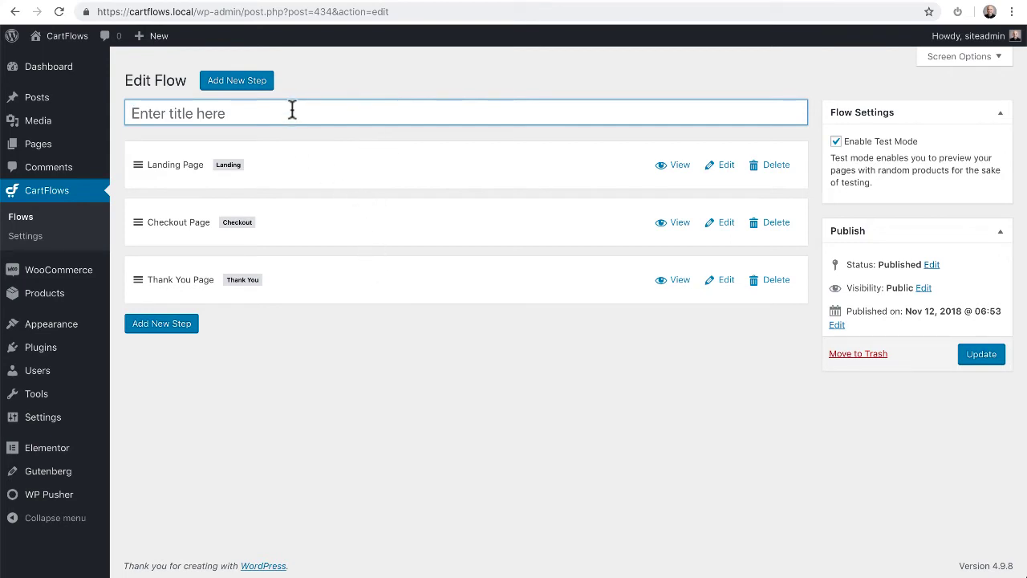
{"action": "type", "text": "My Training Course"}
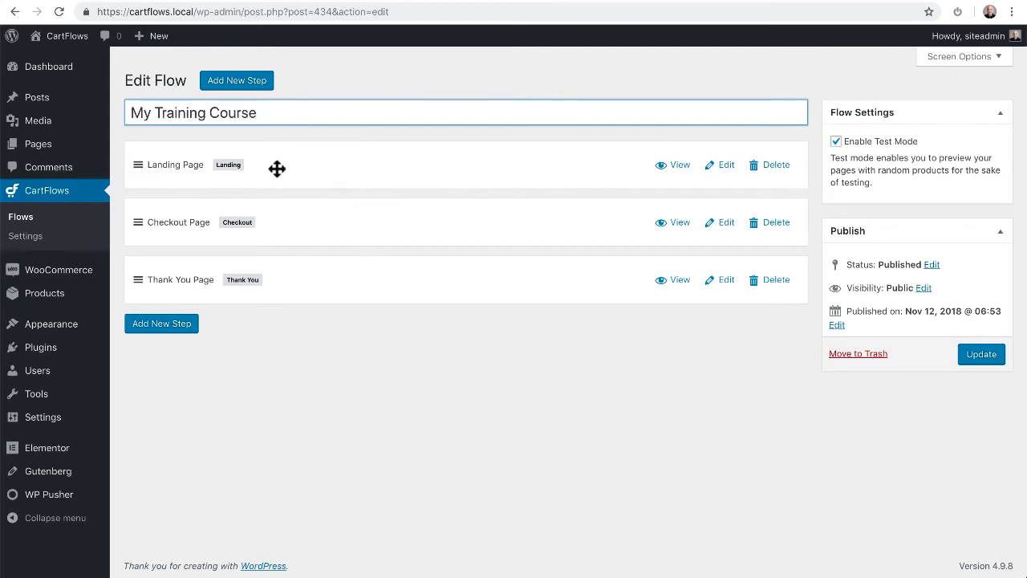
- View the templates for an additional step, and try moving the Checkout Page above the Landing Page before restoring the order
{"action": "left_click", "coordinate": [231, 79]}
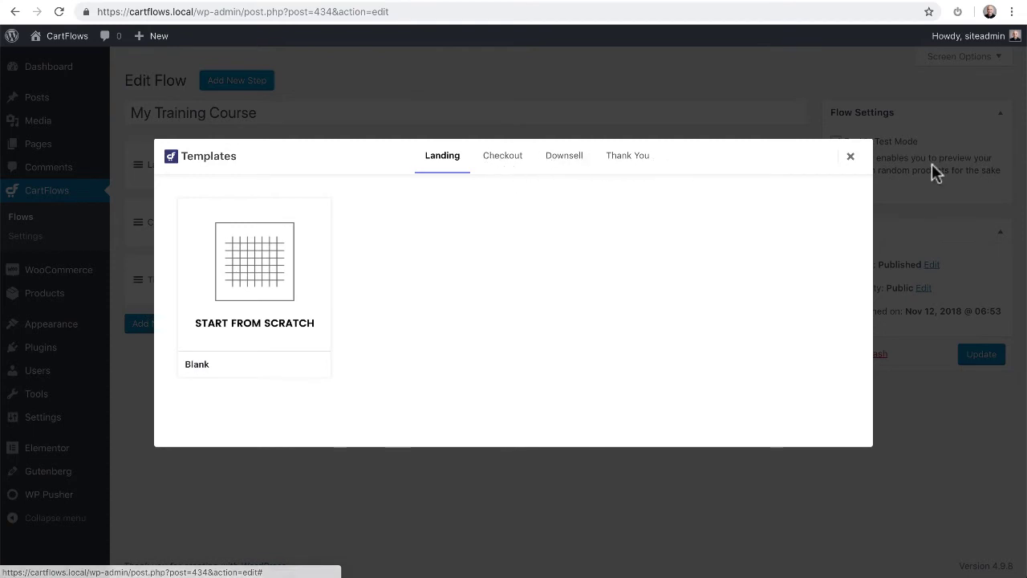
{"action": "left_click", "coordinate": [851, 158]}
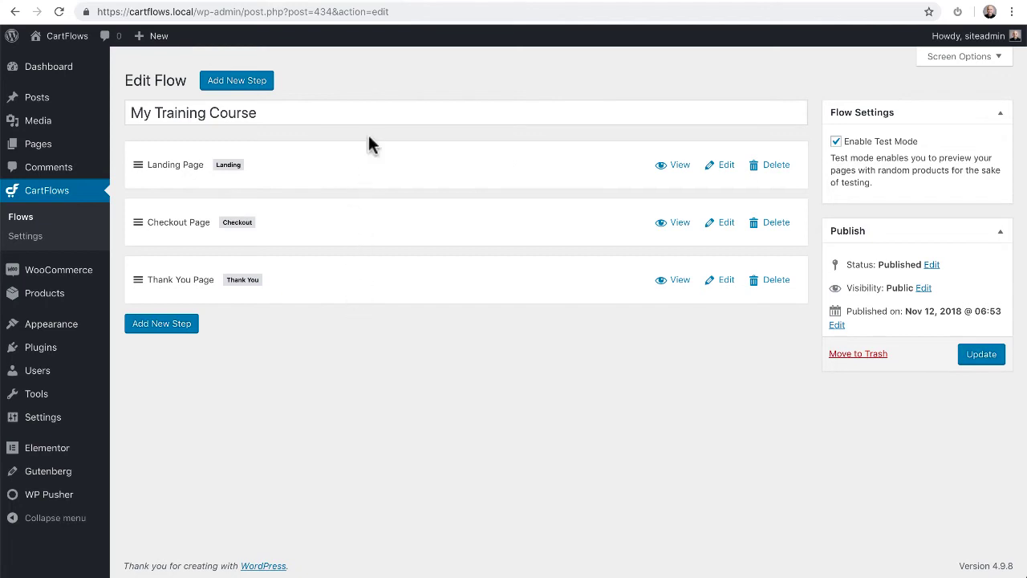
{"action": "left_click_drag", "start_coordinate": [374, 232], "coordinate": [381, 163]}
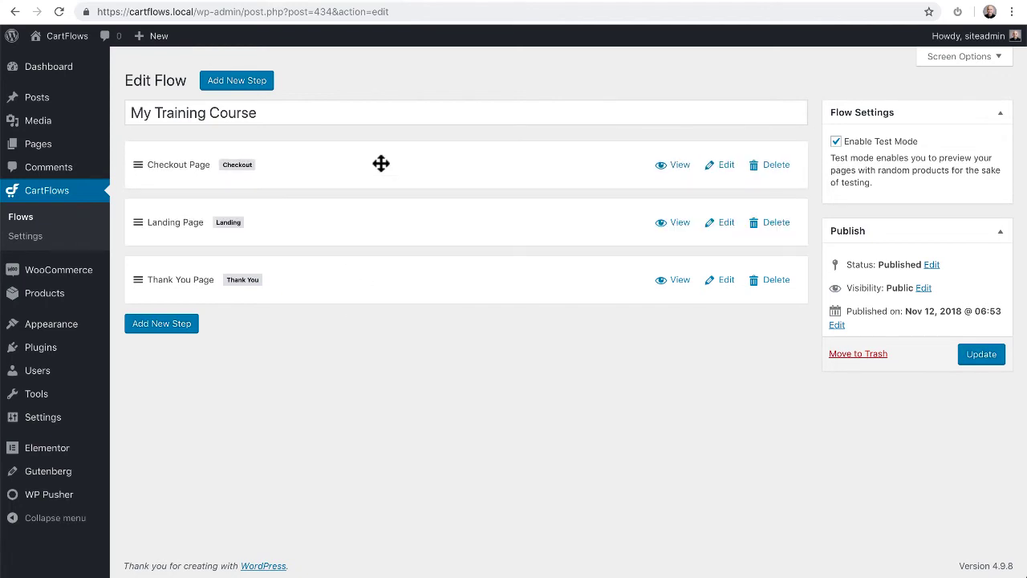
{"action": "left_click_drag", "start_coordinate": [378, 229], "coordinate": [383, 174]}
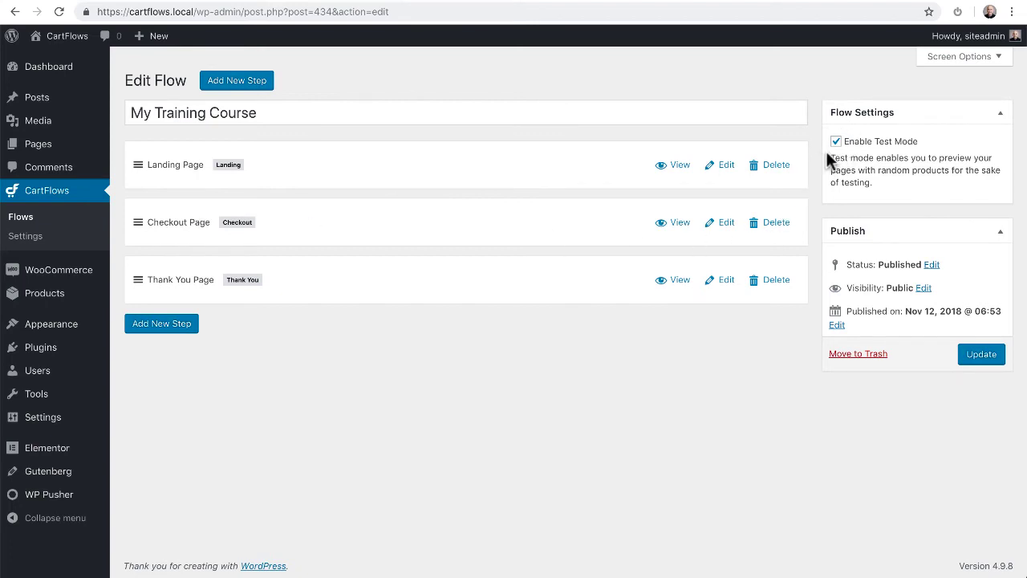
- Save the My Training Course flow and open its Landing Page step for editing
{"action": "left_click", "coordinate": [980, 351]}
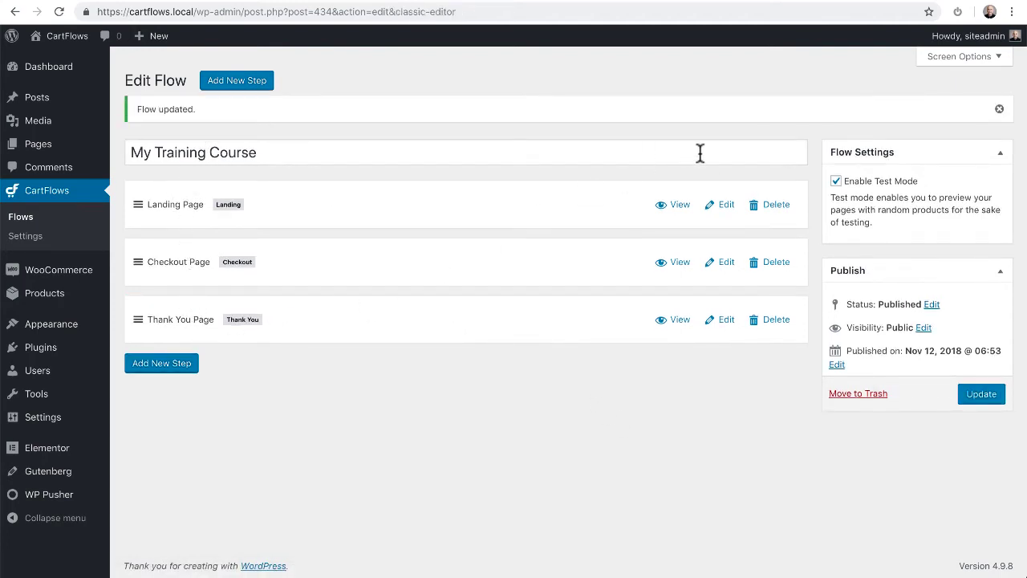
{"action": "left_click", "coordinate": [719, 207]}
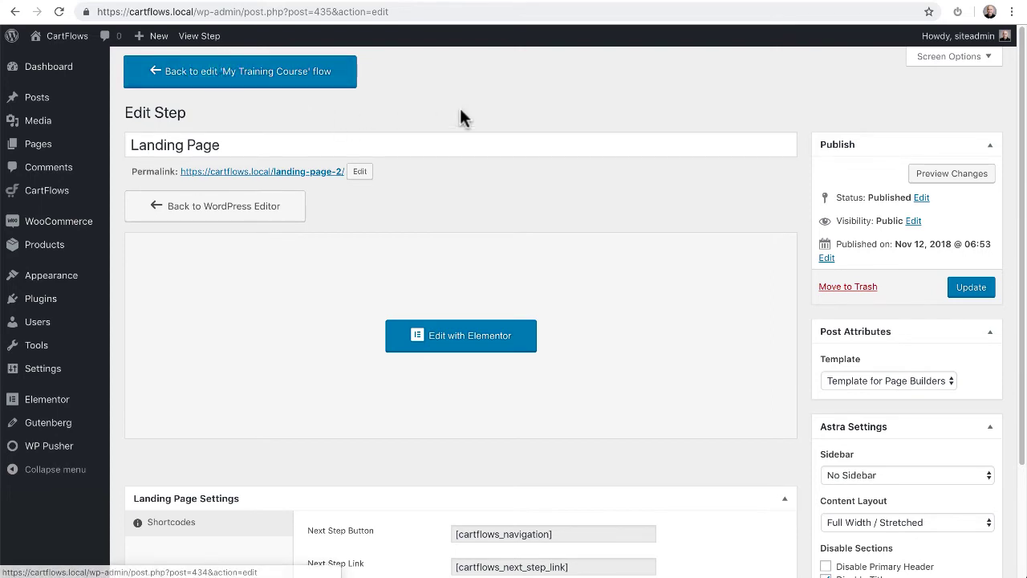
- Review the Landing Page step's shortcodes, highlight the Next Step Link shortcode, and return to the My Training Course flow
{"action": "scroll", "coordinate": [460, 107], "scroll_direction": "down", "scroll_amount": 2}
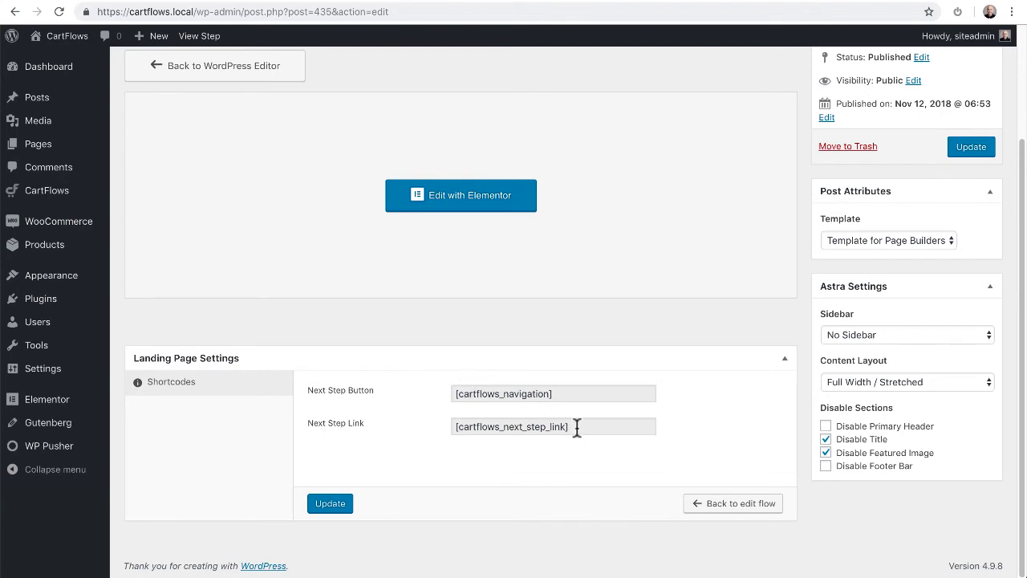
{"action": "left_click_drag", "start_coordinate": [454, 427], "coordinate": [590, 426]}
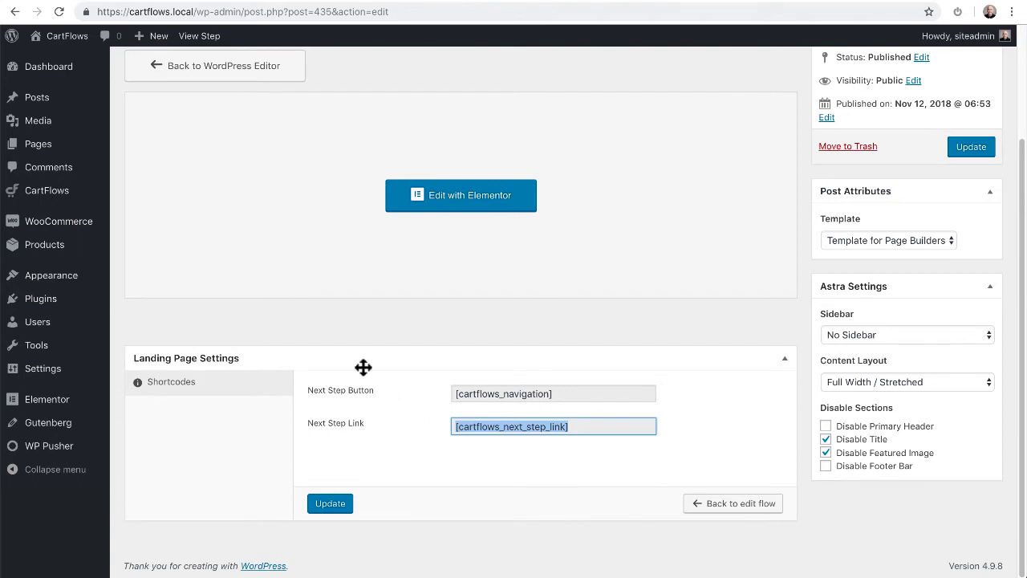
{"action": "scroll", "coordinate": [361, 366], "scroll_direction": "up", "scroll_amount": 2}
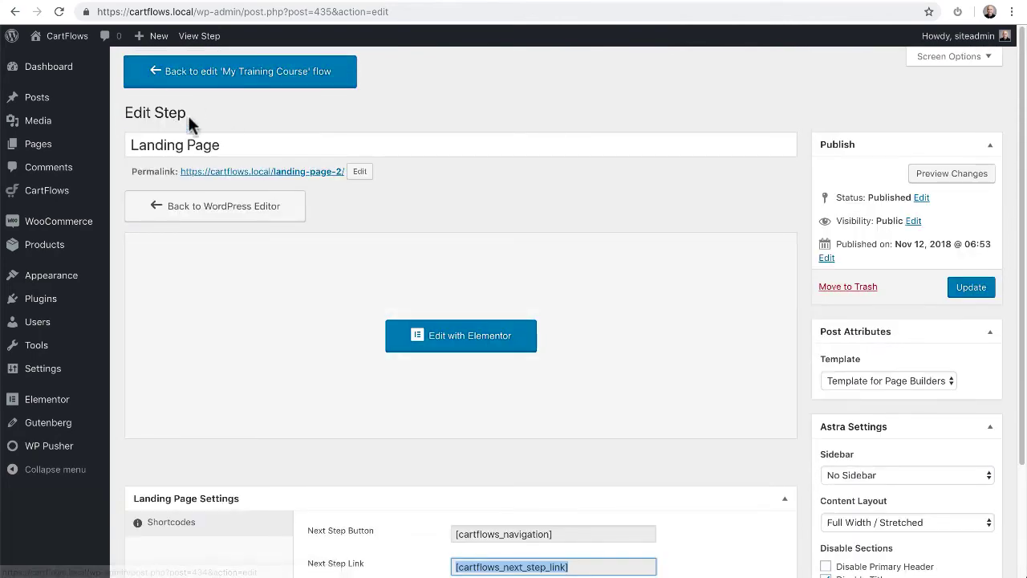
{"action": "left_click", "coordinate": [232, 73]}
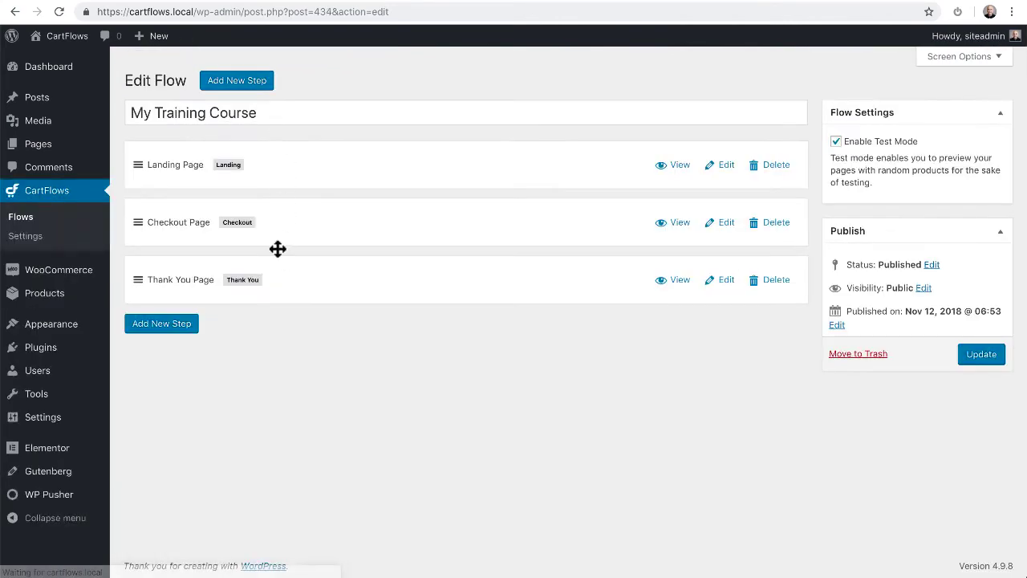
- Open the Checkout Page step for editing, check its shortcode, and select My Training Course (#14) as the checkout product
{"action": "left_click", "coordinate": [719, 224]}
{"action": "scroll", "coordinate": [686, 233], "scroll_direction": "down", "scroll_amount": 1}
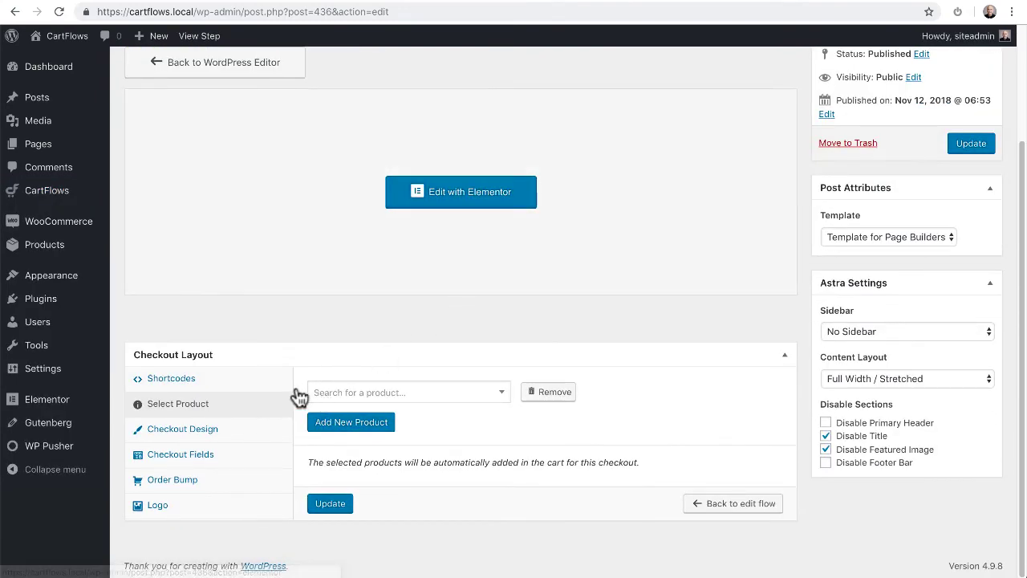
{"action": "left_click", "coordinate": [166, 380]}
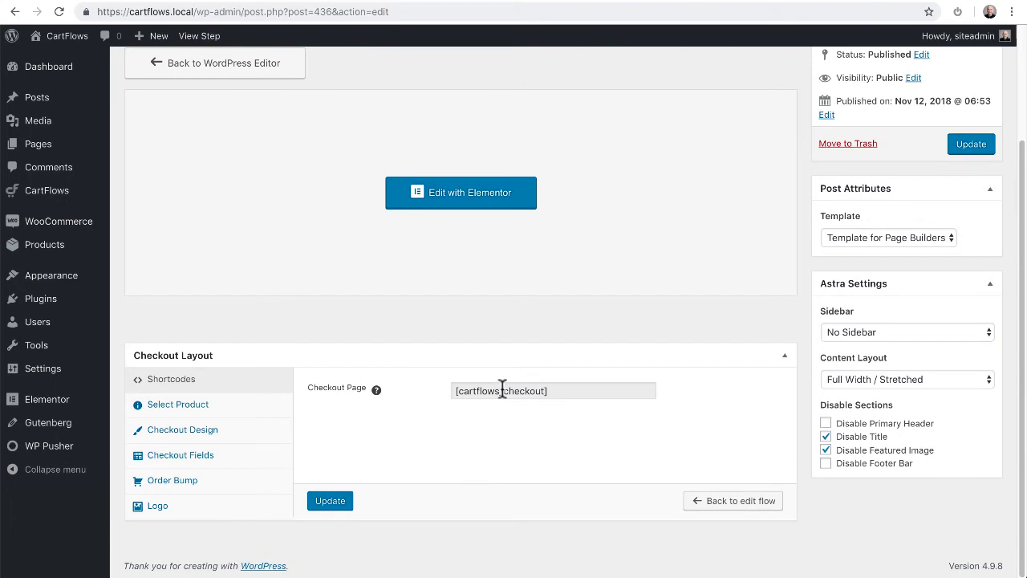
{"action": "left_click", "coordinate": [229, 412]}
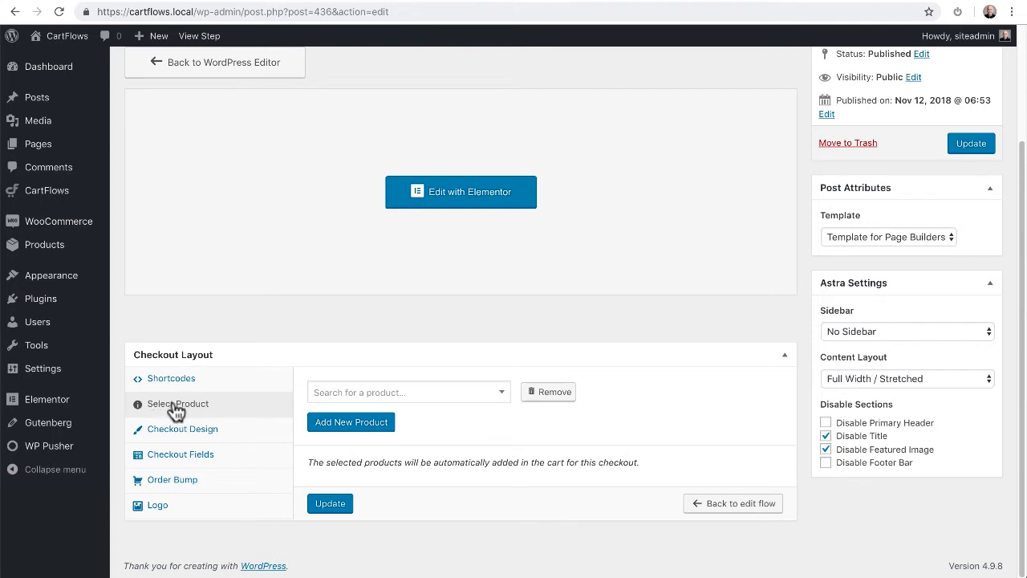
{"action": "left_click", "coordinate": [501, 397]}
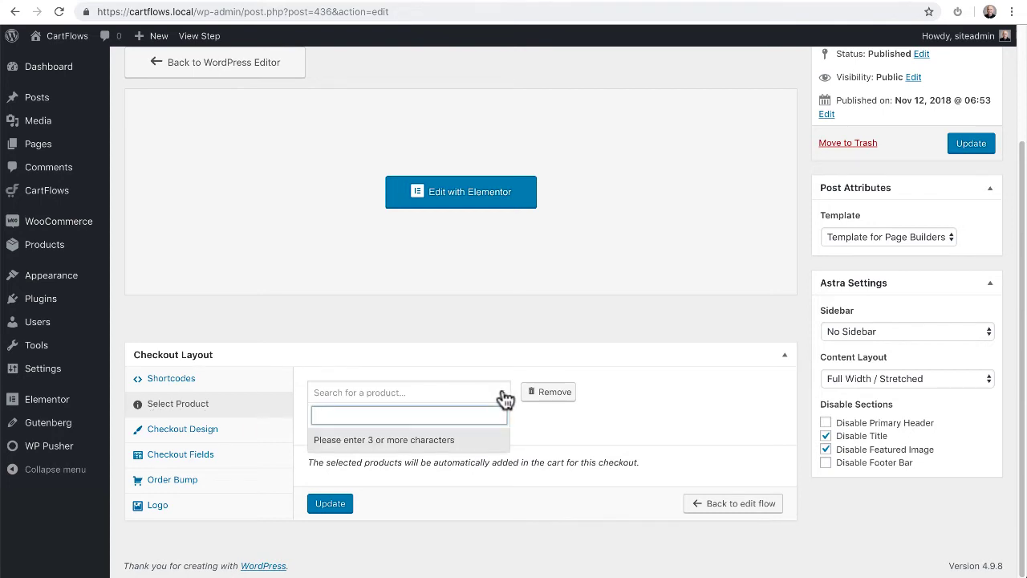
{"action": "type", "text": "my tr"}
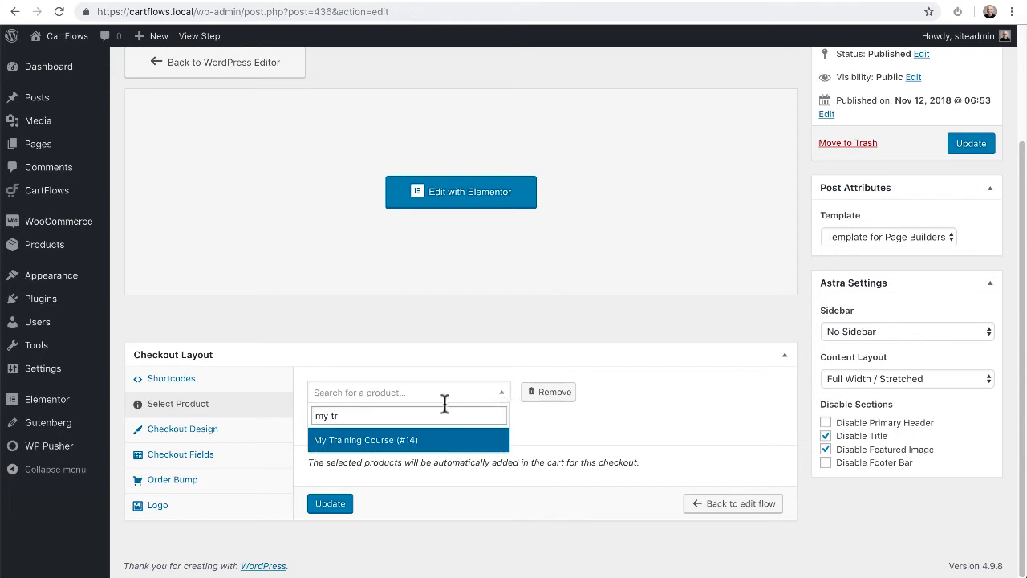
{"action": "left_click", "coordinate": [384, 442]}
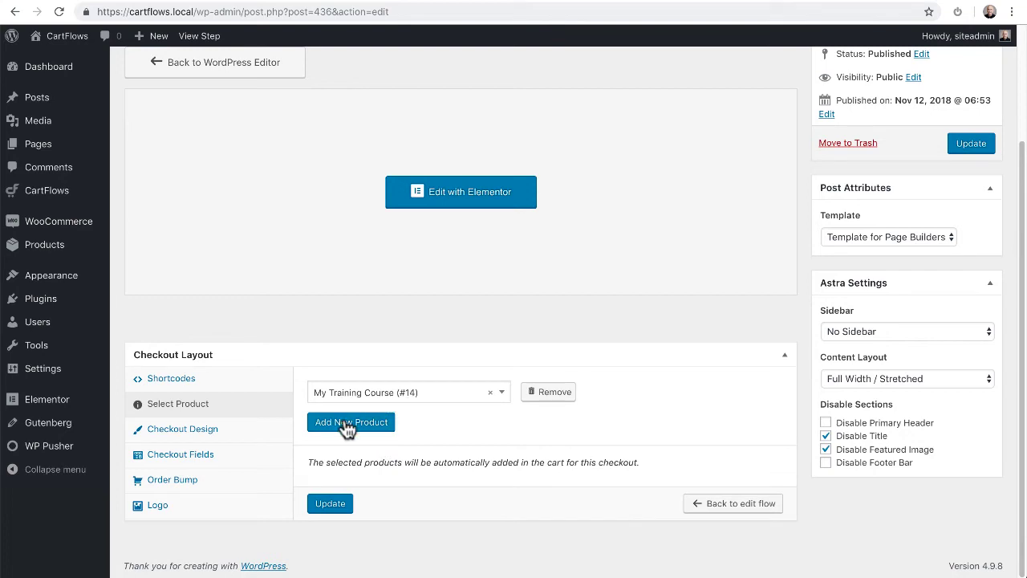
- Enable the advance options in the checkout design settings and look through the heading, input field and button styling options
{"action": "left_click", "coordinate": [185, 438]}
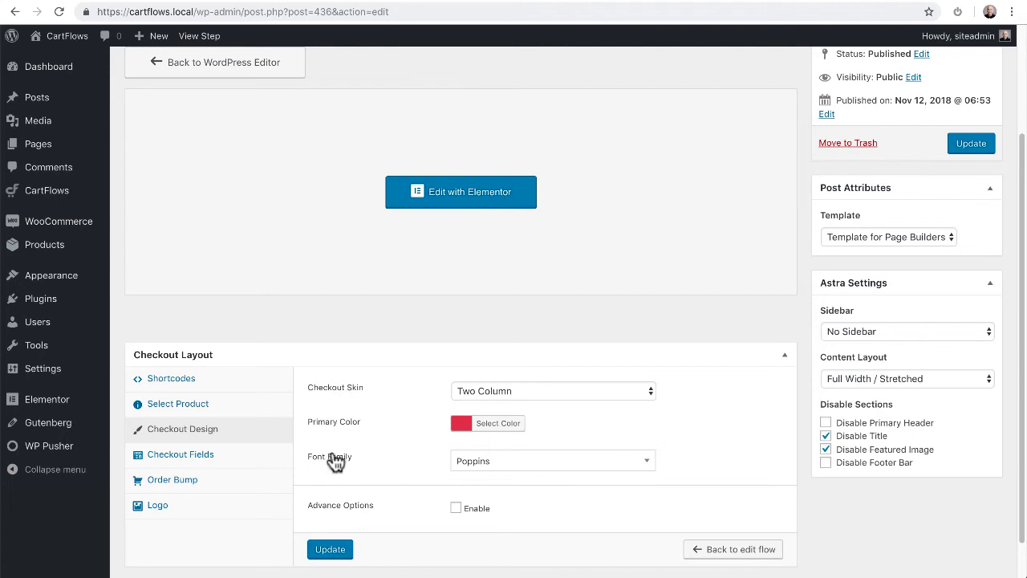
{"action": "left_click", "coordinate": [455, 508]}
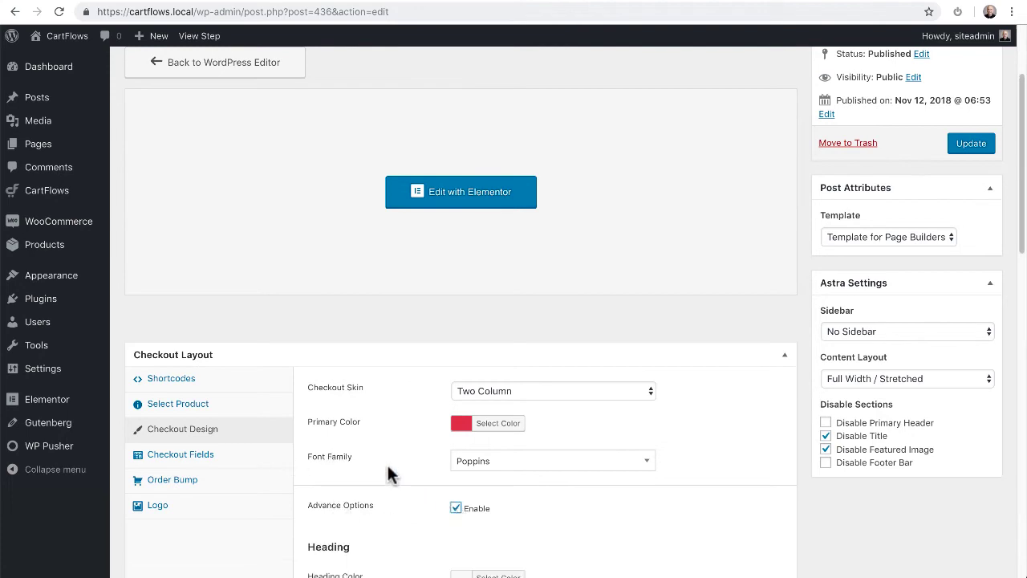
{"action": "scroll", "coordinate": [390, 475], "scroll_direction": "down", "scroll_amount": 3}
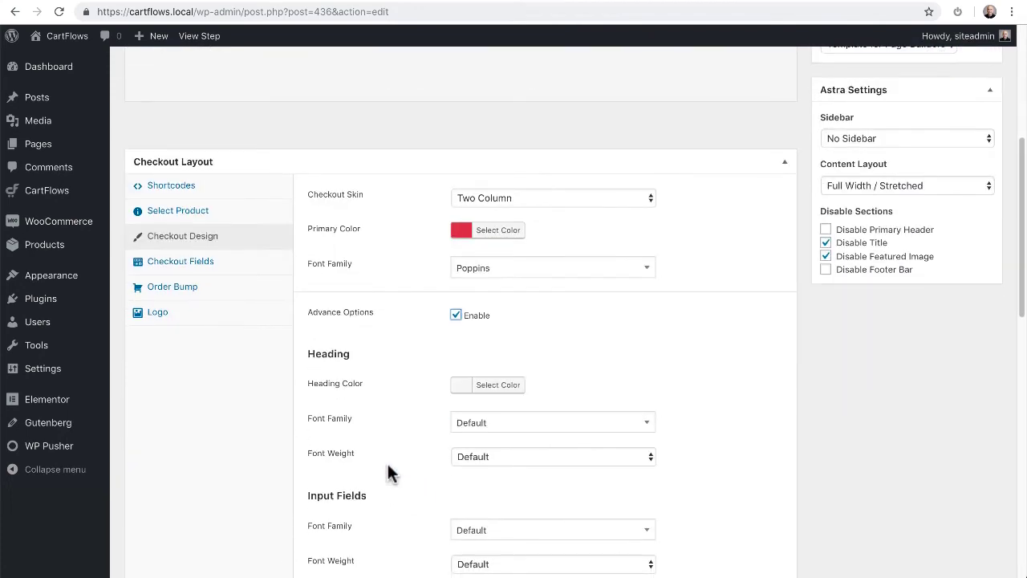
{"action": "scroll", "coordinate": [389, 464], "scroll_direction": "up", "scroll_amount": 1}
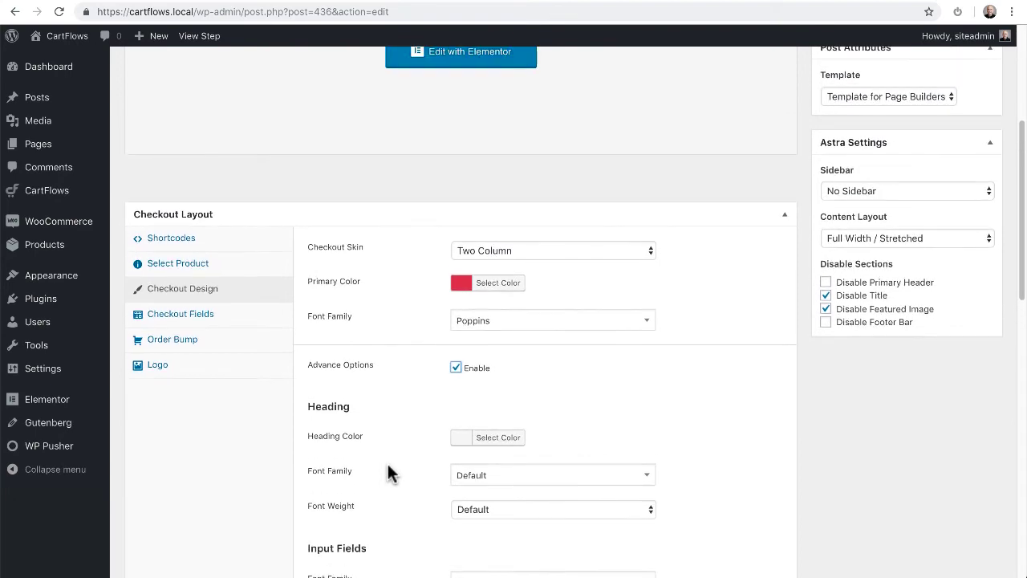
{"action": "scroll", "coordinate": [387, 465], "scroll_direction": "up", "scroll_amount": 1}
{"action": "scroll", "coordinate": [388, 465], "scroll_direction": "down", "scroll_amount": 6}
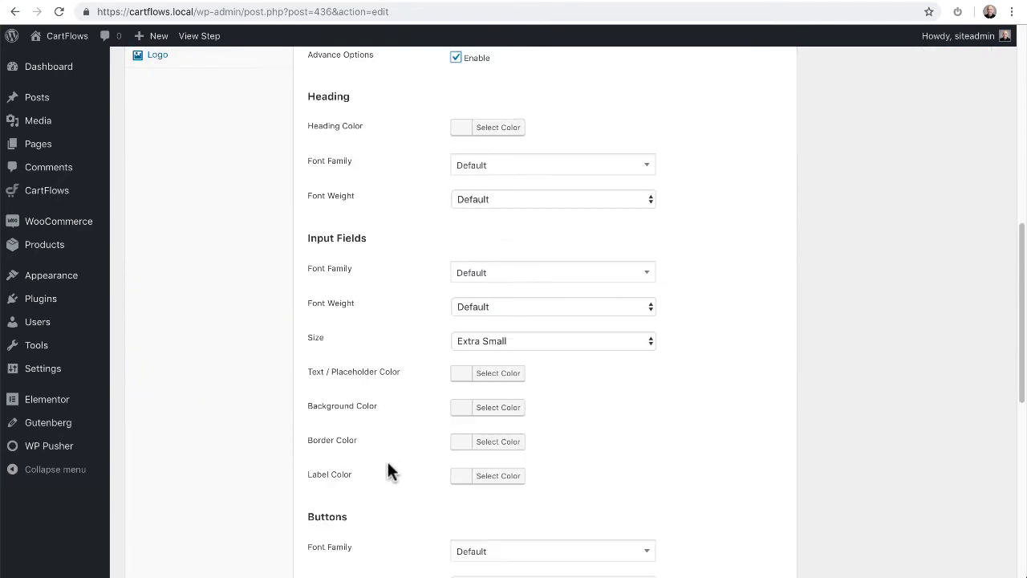
{"action": "scroll", "coordinate": [388, 465], "scroll_direction": "down", "scroll_amount": 5}
{"action": "scroll", "coordinate": [388, 465], "scroll_direction": "up", "scroll_amount": 10}
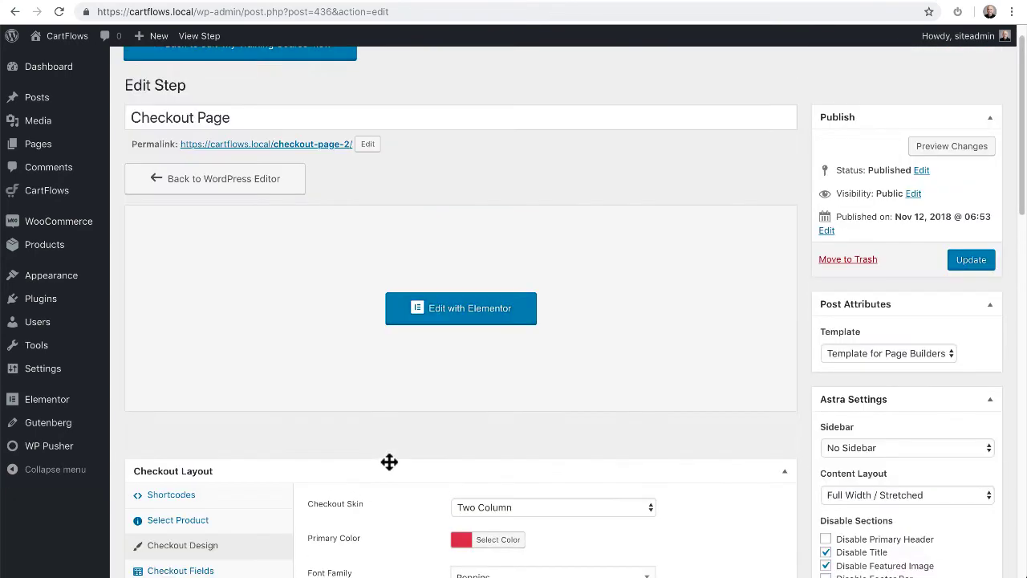
{"action": "scroll", "coordinate": [387, 465], "scroll_direction": "down", "scroll_amount": 4}
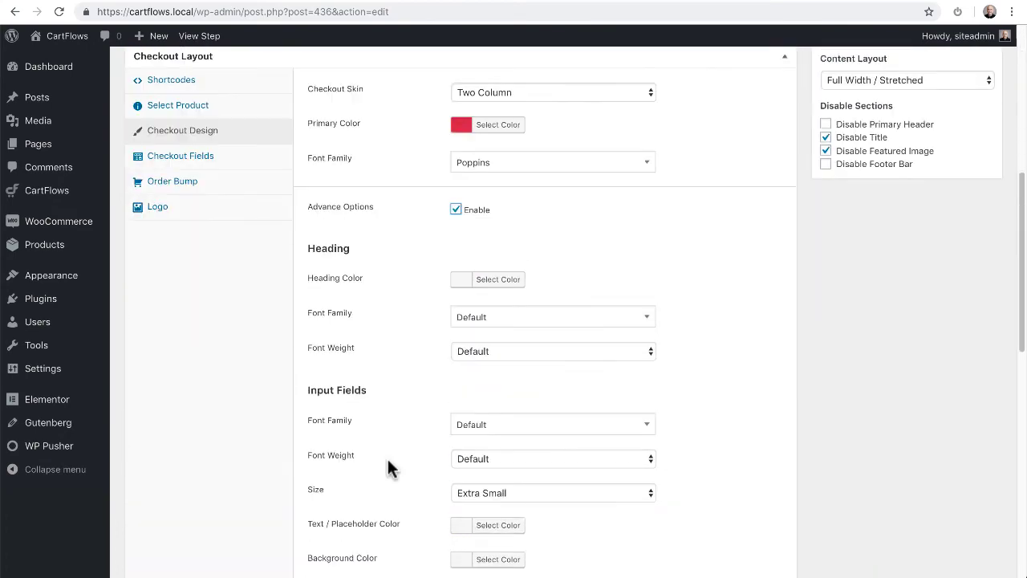
- Enable the custom field editor for the checkout fields and review the billing, shipping and new custom field options
{"action": "left_click", "coordinate": [167, 157]}
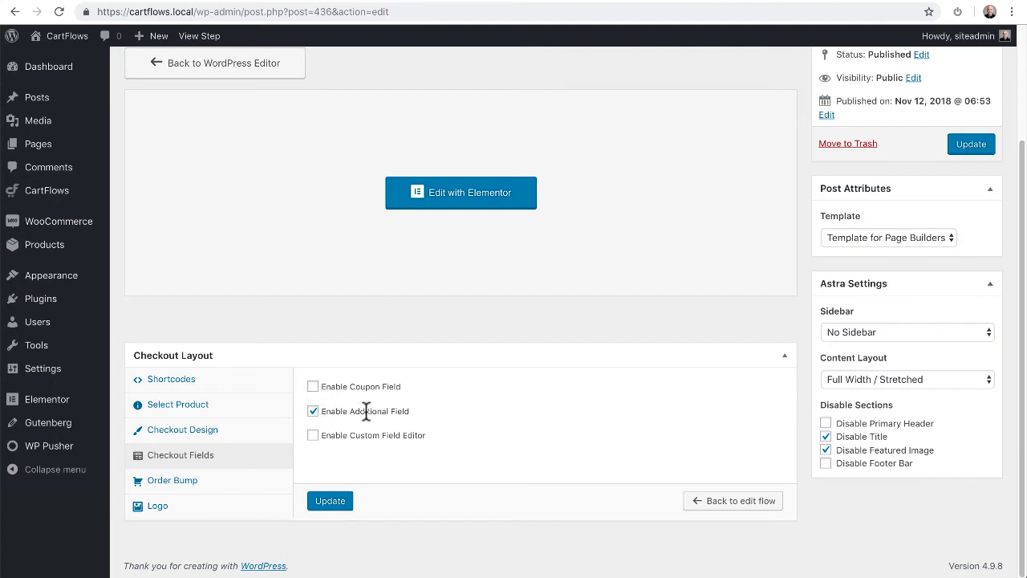
{"action": "left_click", "coordinate": [313, 435]}
{"action": "scroll", "coordinate": [356, 441], "scroll_direction": "down", "scroll_amount": 4}
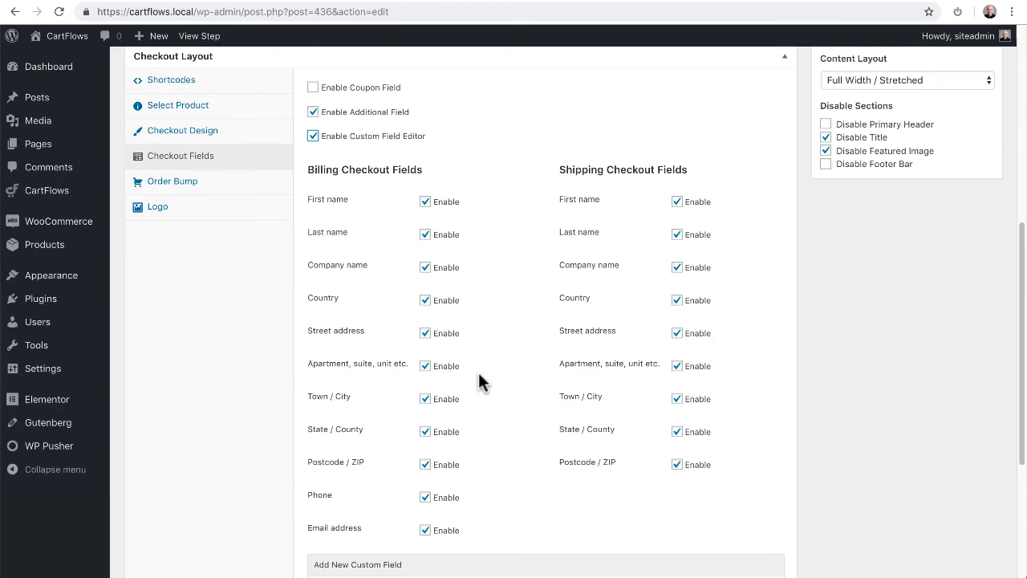
{"action": "scroll", "coordinate": [478, 380], "scroll_direction": "down", "scroll_amount": 3}
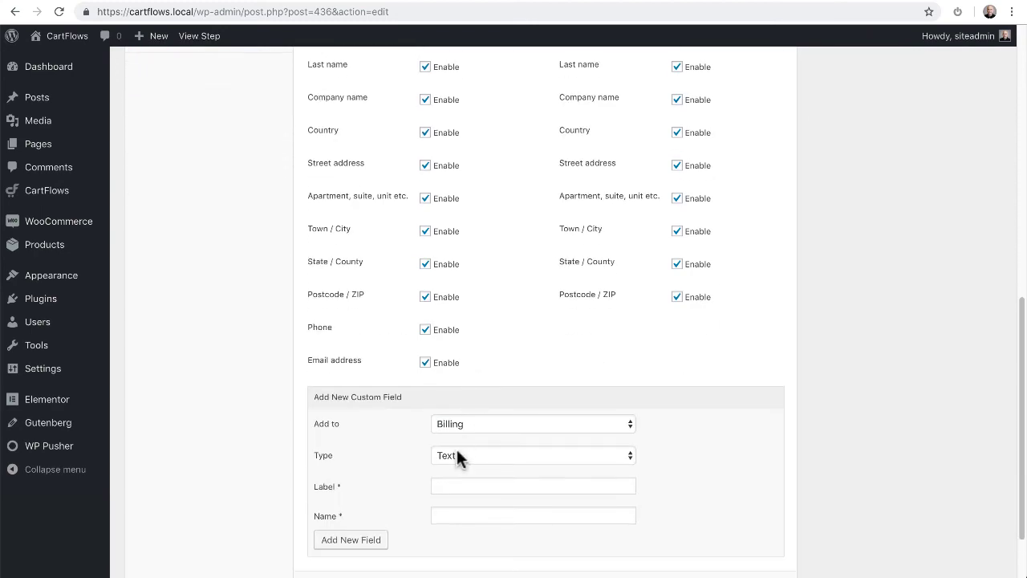
{"action": "scroll", "coordinate": [455, 455], "scroll_direction": "up", "scroll_amount": 6}
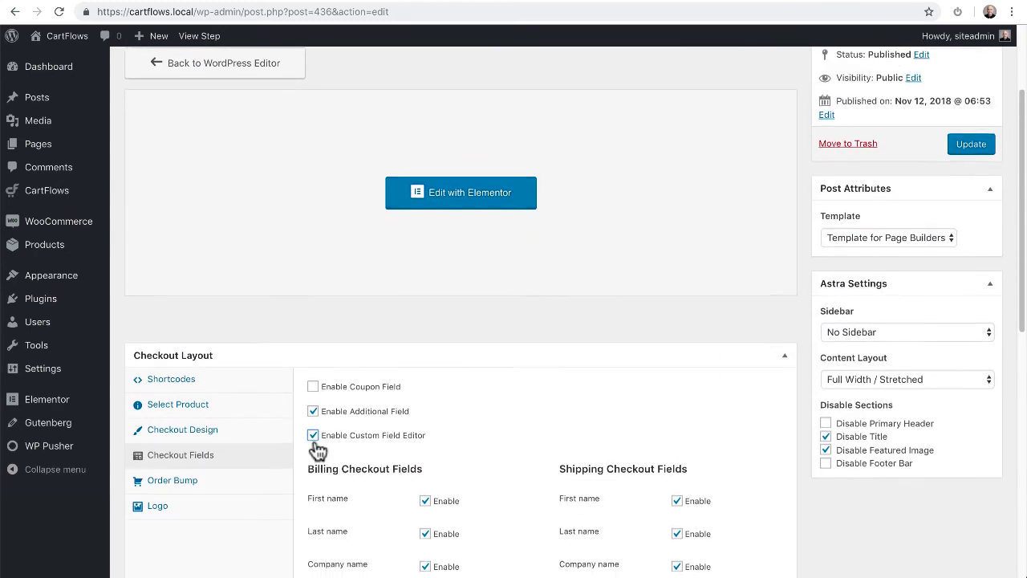
{"action": "scroll", "coordinate": [315, 450], "scroll_direction": "down", "scroll_amount": 1}
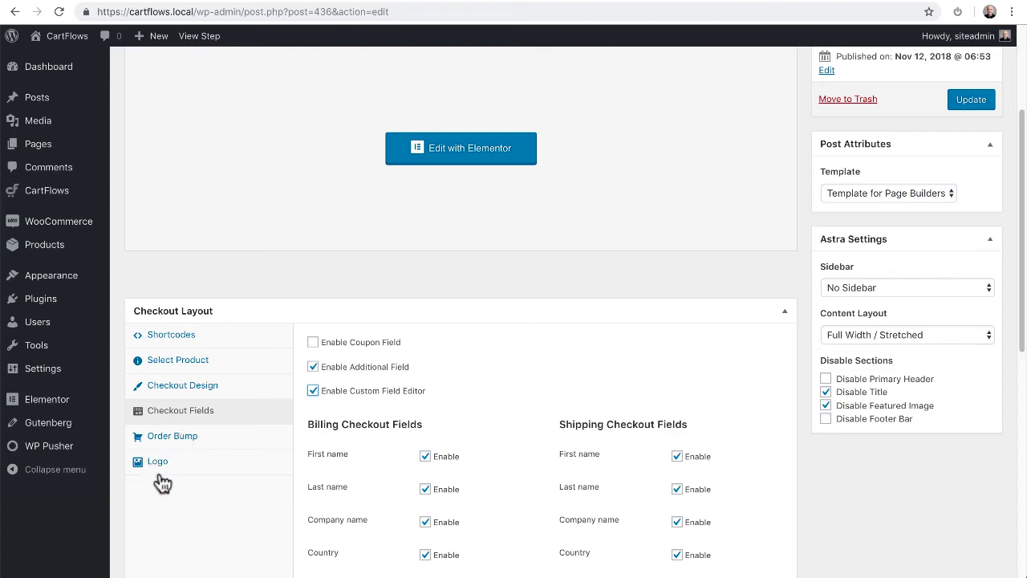
- Recheck the selected checkout product, save the Checkout Page step, and return to the My Training Course flow
{"action": "scroll", "coordinate": [303, 436], "scroll_direction": "up", "scroll_amount": 5}
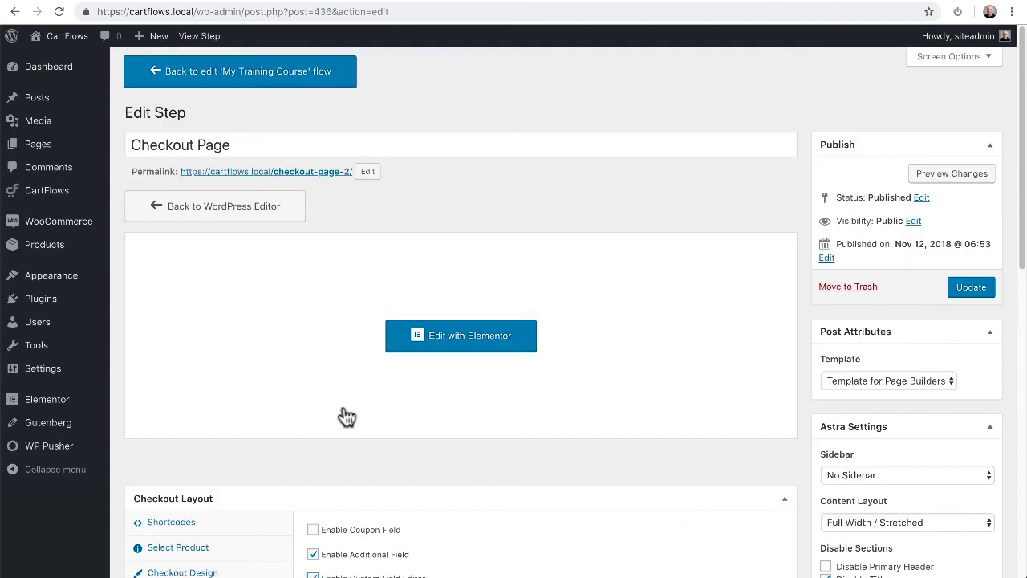
{"action": "scroll", "coordinate": [184, 507], "scroll_direction": "down", "scroll_amount": 1}
{"action": "left_click", "coordinate": [180, 533]}
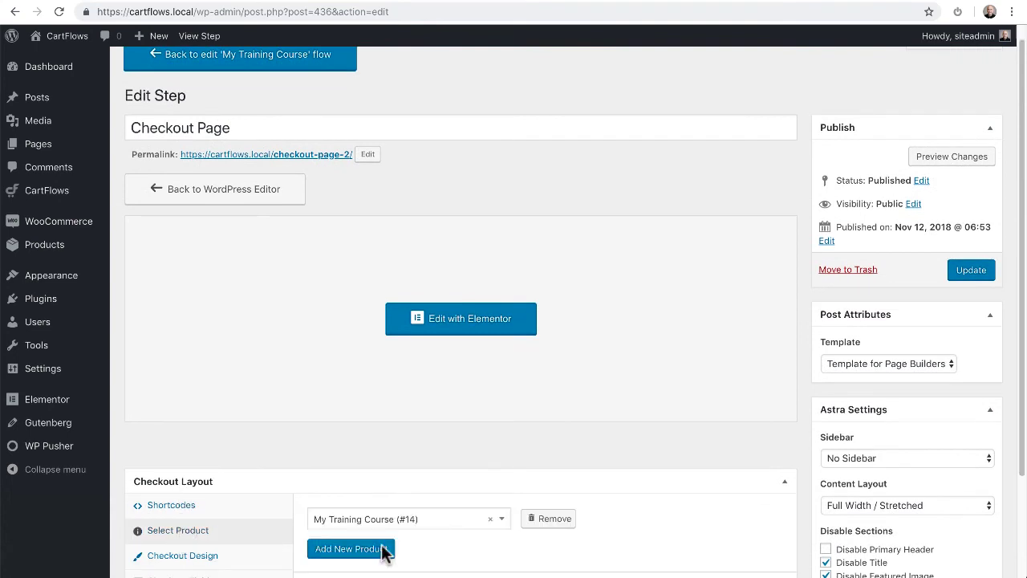
{"action": "left_click", "coordinate": [970, 271]}
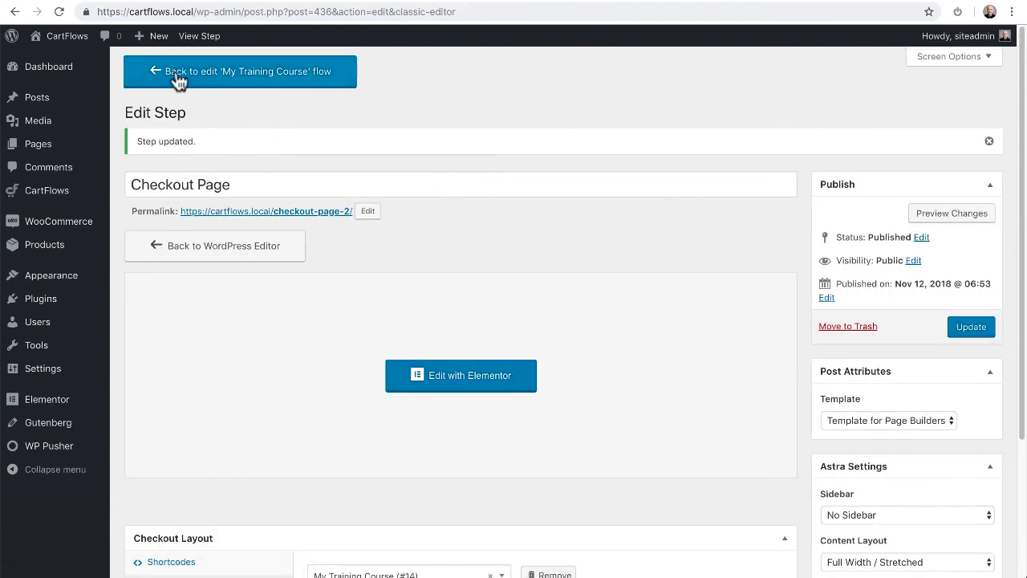
{"action": "left_click", "coordinate": [225, 71]}
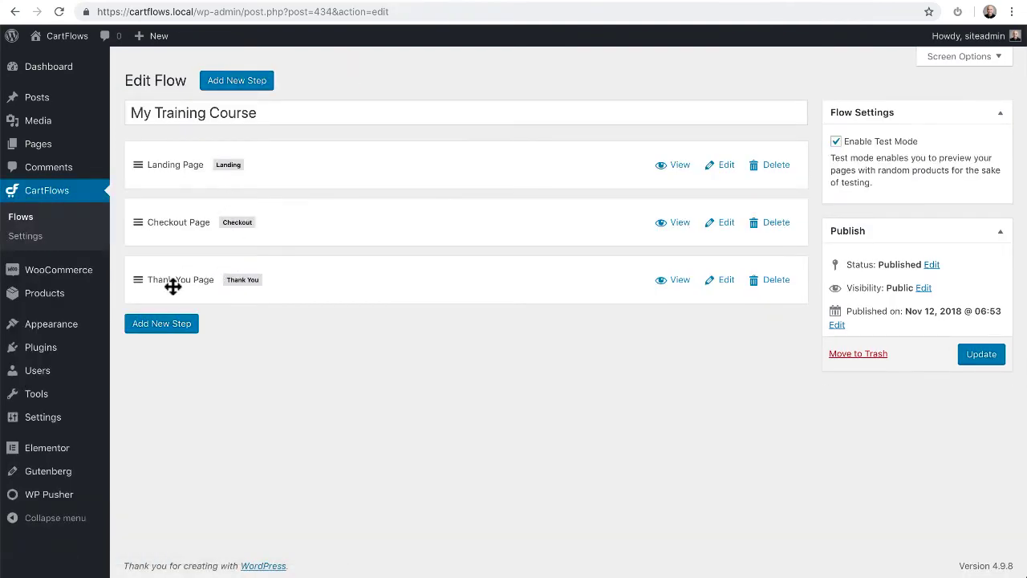
- Open the Thank You Page step, review its order details shortcode, and return to the My Training Course flow
{"action": "left_click", "coordinate": [725, 280]}
{"action": "scroll", "coordinate": [380, 281], "scroll_direction": "down", "scroll_amount": 2}
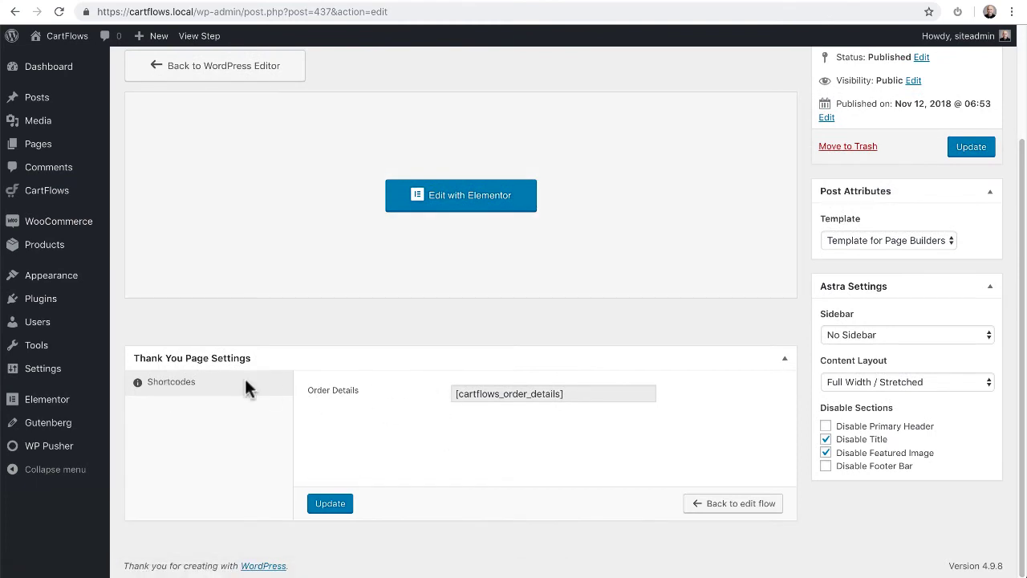
{"action": "scroll", "coordinate": [293, 393], "scroll_direction": "up", "scroll_amount": 2}
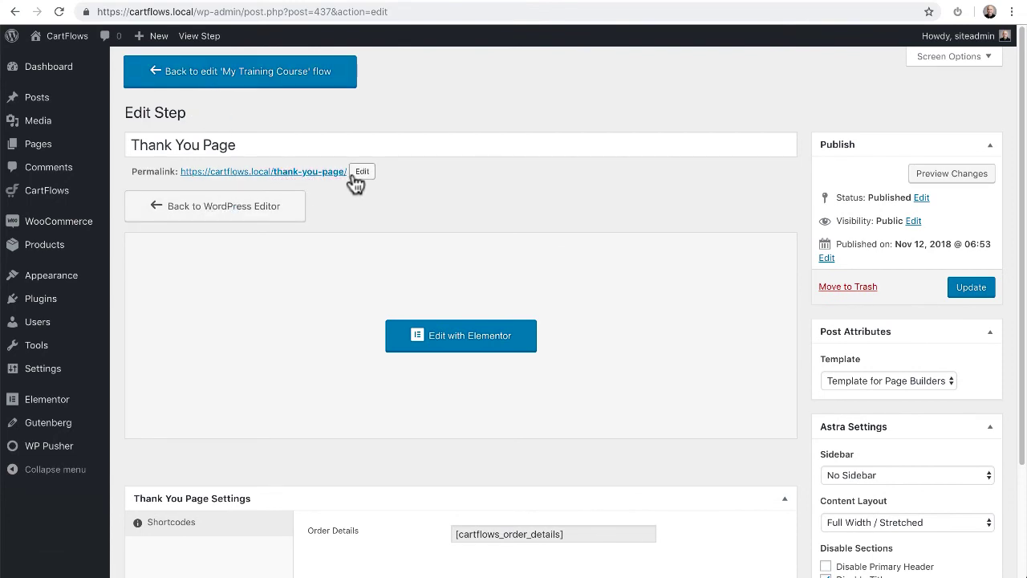
{"action": "left_click", "coordinate": [315, 80]}
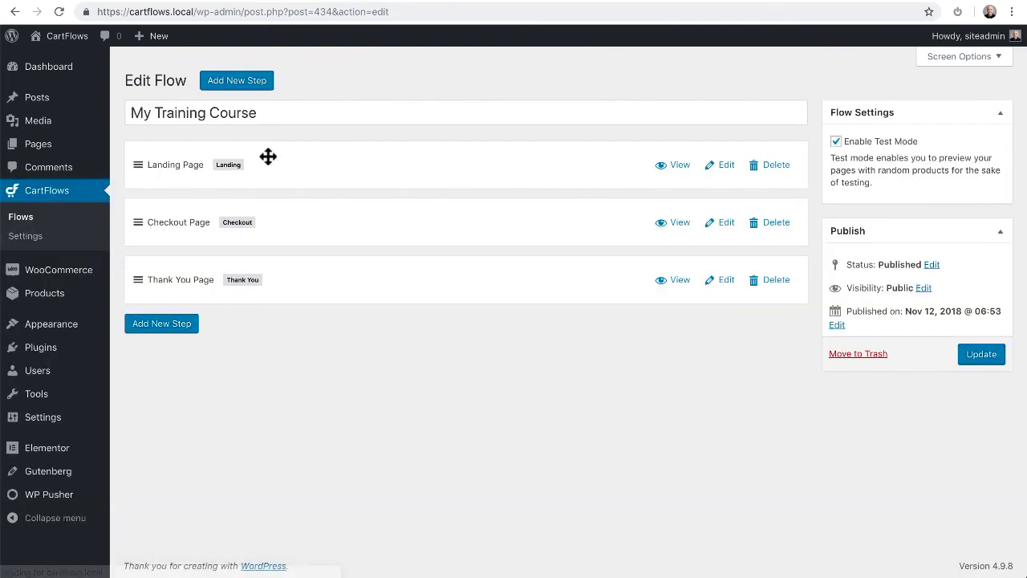
- Open the Landing Page step, highlight its title, and go back to the flow without changing it
{"action": "left_click", "coordinate": [723, 166]}
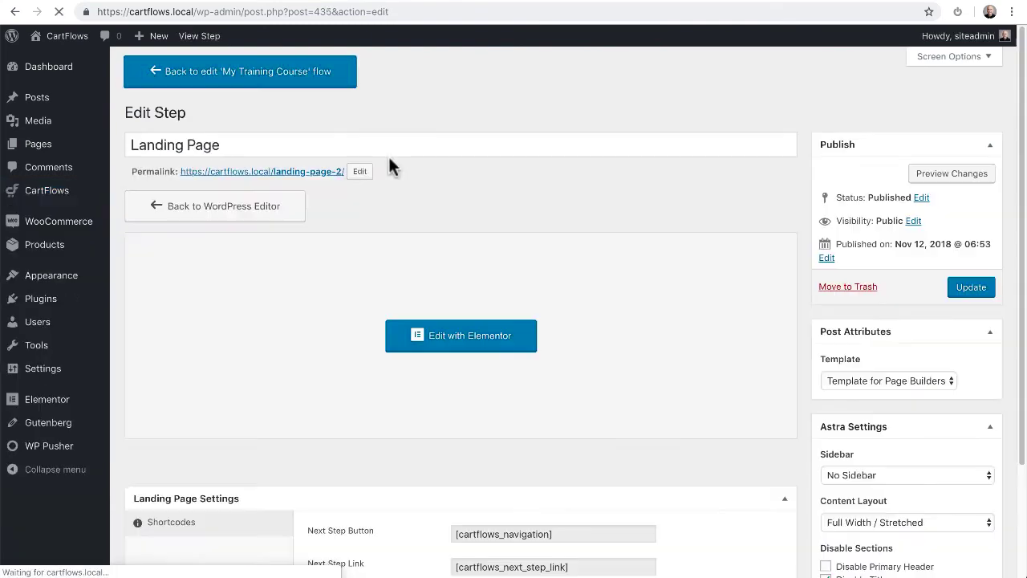
{"action": "left_click_drag", "start_coordinate": [251, 144], "coordinate": [133, 141]}
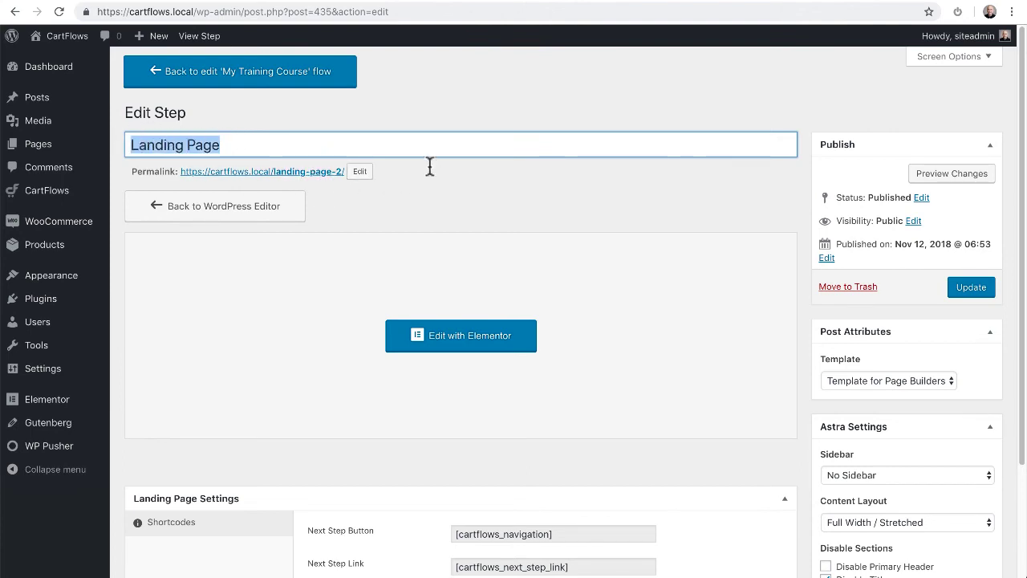
{"action": "left_click", "coordinate": [261, 86]}
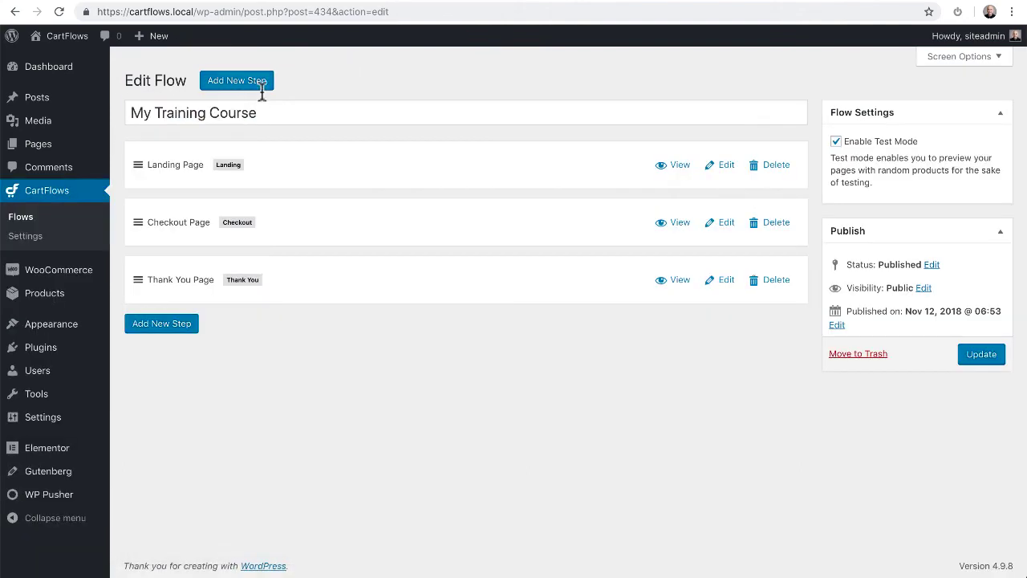
- Save the My Training Course flow and view its live landing page down to the Features section
{"action": "left_click", "coordinate": [987, 358]}
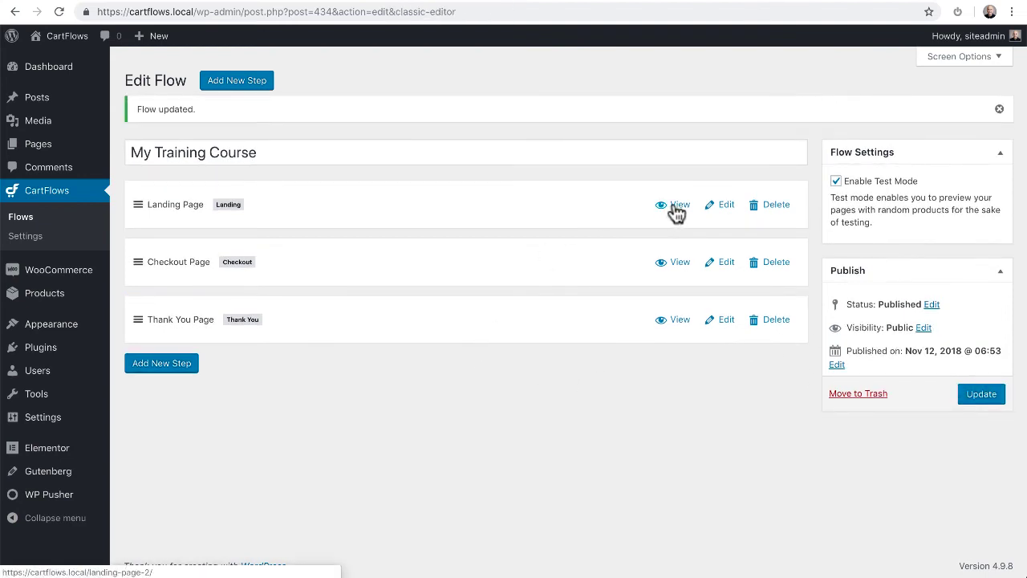
{"action": "left_click", "coordinate": [677, 210]}
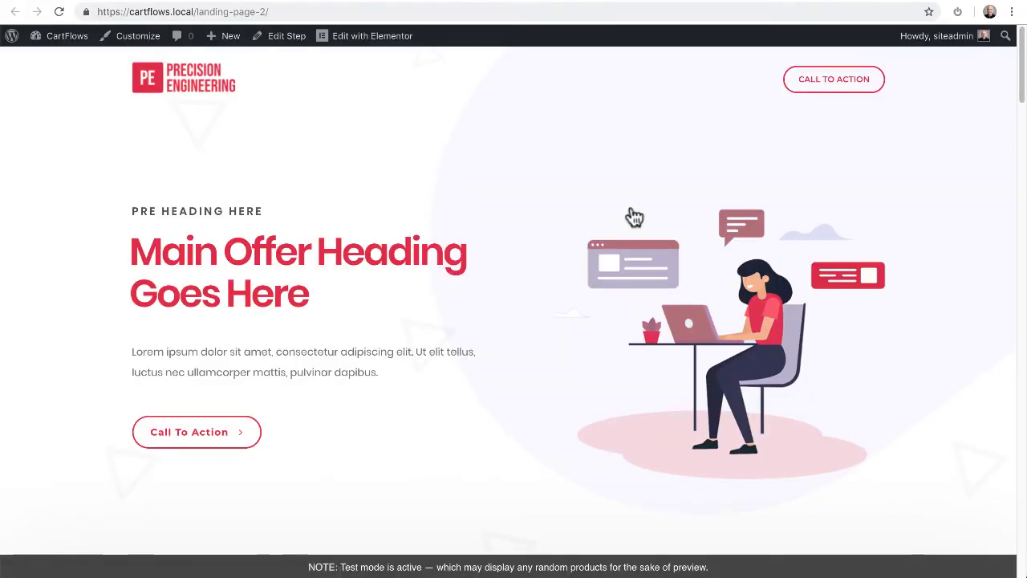
{"action": "scroll", "coordinate": [532, 268], "scroll_direction": "down", "scroll_amount": 7}
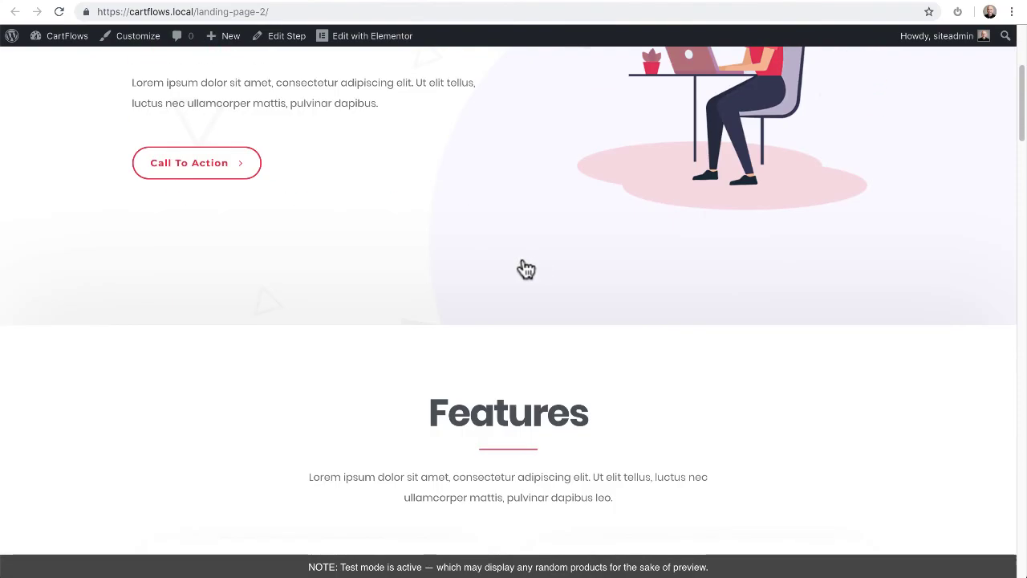
- Review the landing page through its Pricing Plans section and follow the Basic Plan's download link to the checkout page
{"action": "scroll", "coordinate": [525, 269], "scroll_direction": "down", "scroll_amount": 15}
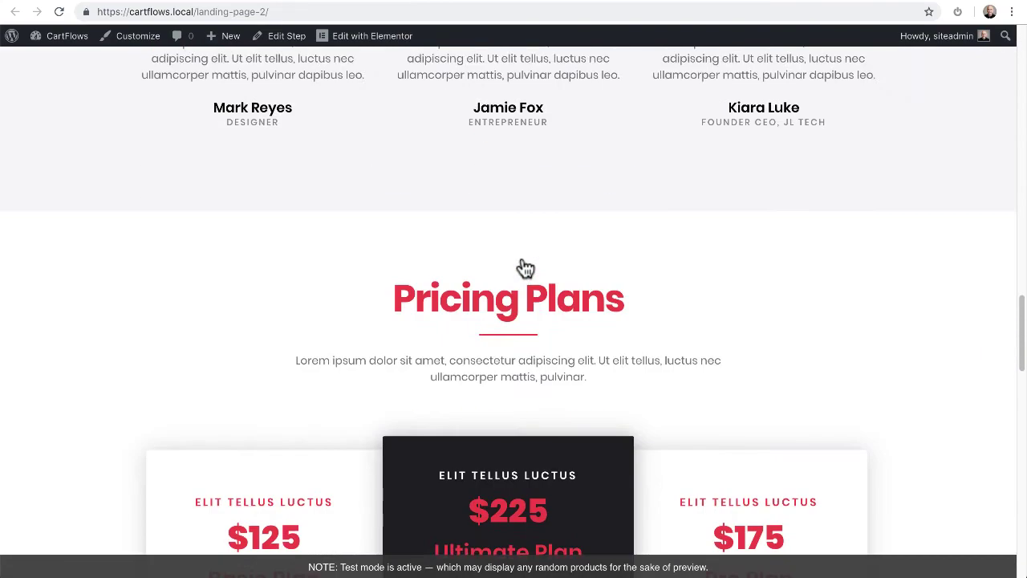
{"action": "scroll", "coordinate": [526, 269], "scroll_direction": "down", "scroll_amount": 5}
{"action": "scroll", "coordinate": [530, 257], "scroll_direction": "up", "scroll_amount": 15}
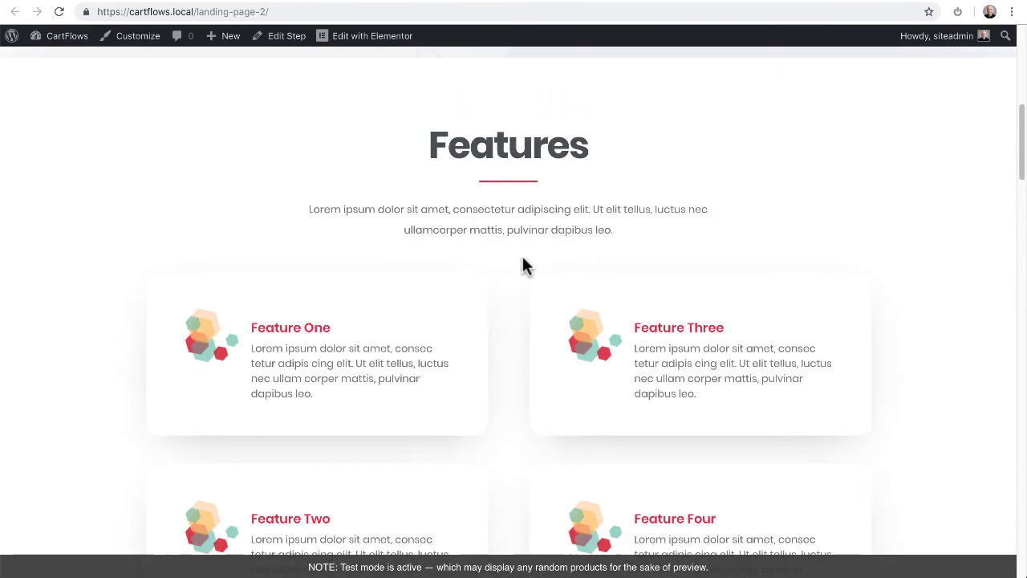
{"action": "scroll", "coordinate": [305, 281], "scroll_direction": "up", "scroll_amount": 8}
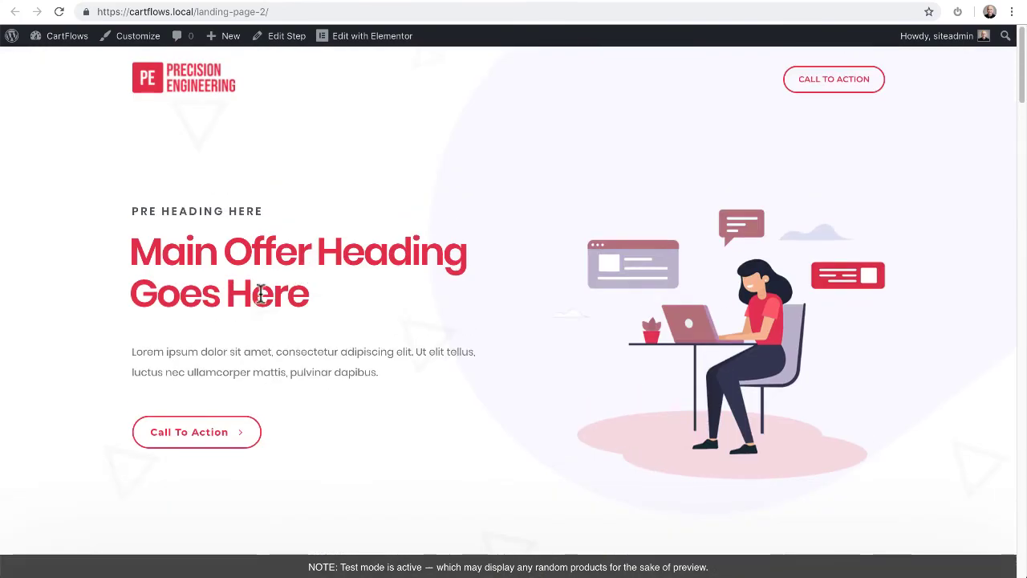
{"action": "left_click", "coordinate": [177, 443]}
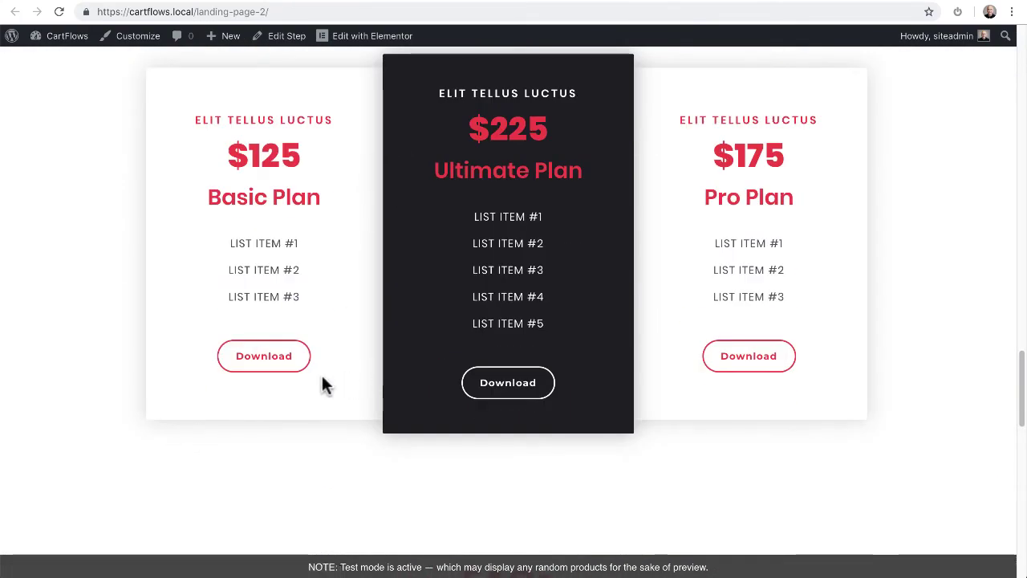
{"action": "left_click", "coordinate": [255, 356]}
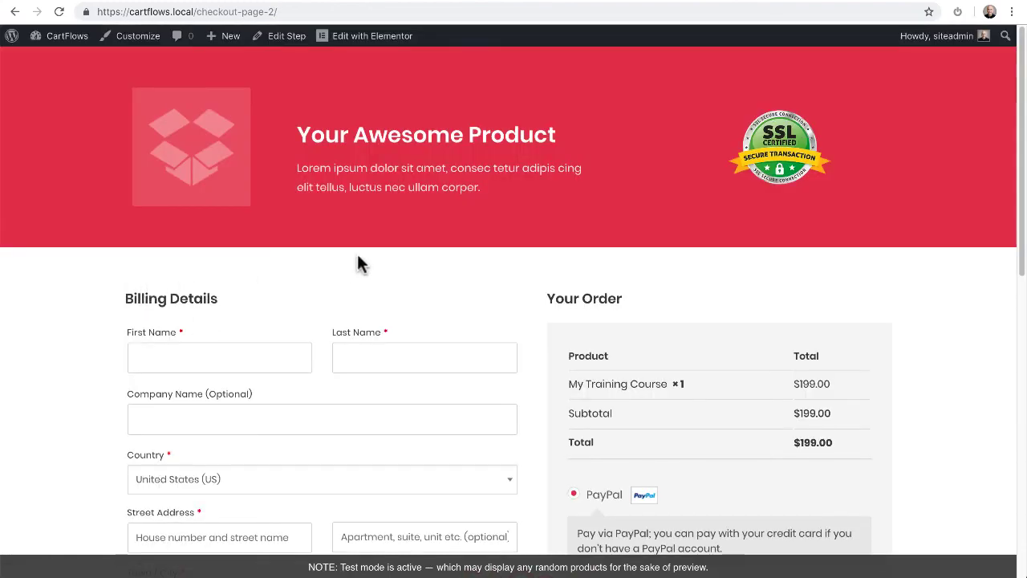
- Examine the live checkout page from its billing details and order summary down to the guarantee section
{"action": "scroll", "coordinate": [358, 257], "scroll_direction": "down", "scroll_amount": 3}
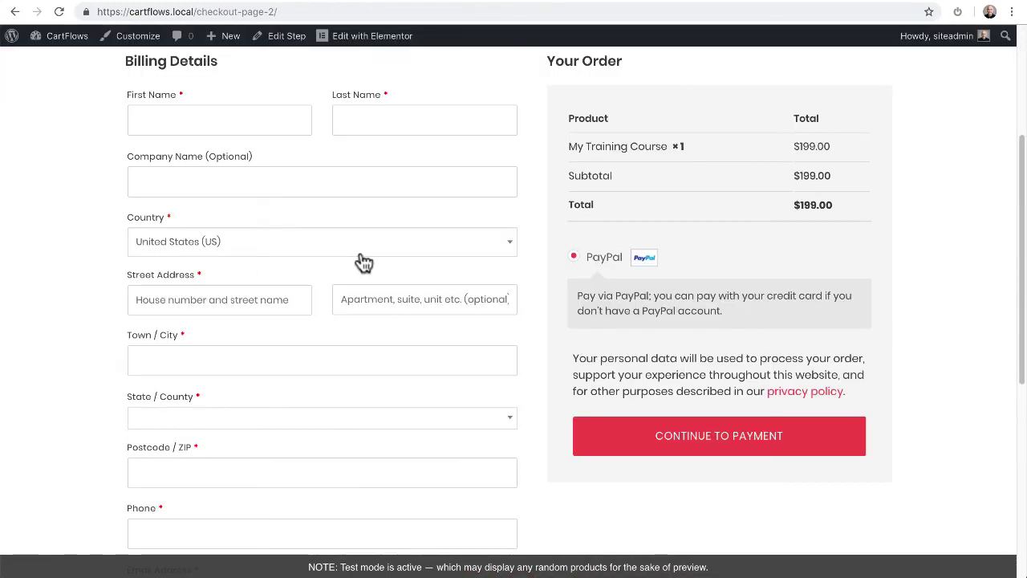
{"action": "scroll", "coordinate": [361, 260], "scroll_direction": "down", "scroll_amount": 5}
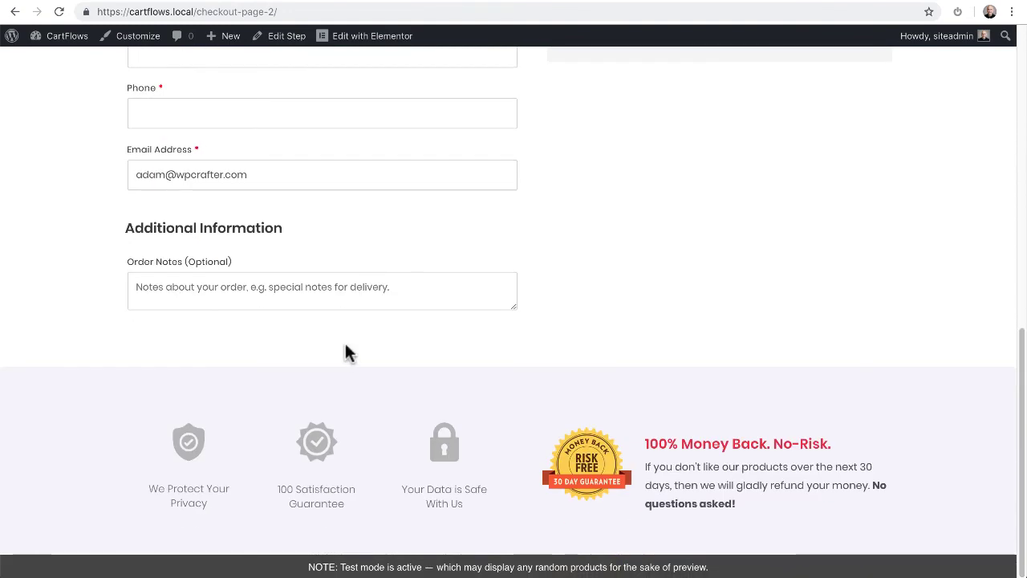
{"action": "scroll", "coordinate": [346, 347], "scroll_direction": "up", "scroll_amount": 2}
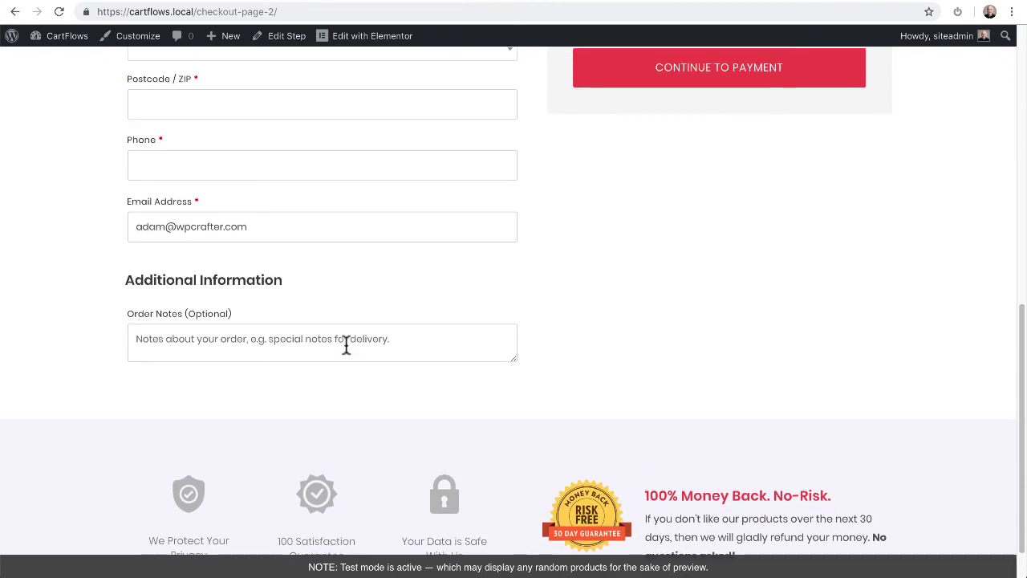
{"action": "scroll", "coordinate": [346, 344], "scroll_direction": "up", "scroll_amount": 6}
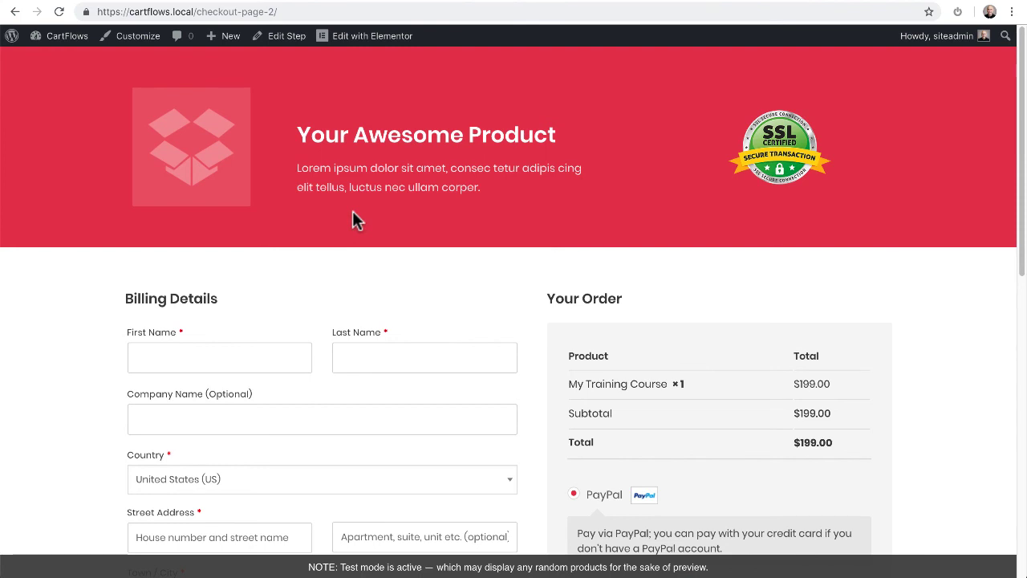
- Edit the checkout page with Elementor, apply its [cartflows_checkout] shortcode to refresh the preview, and review the rendered checkout form
{"action": "left_click", "coordinate": [343, 38]}
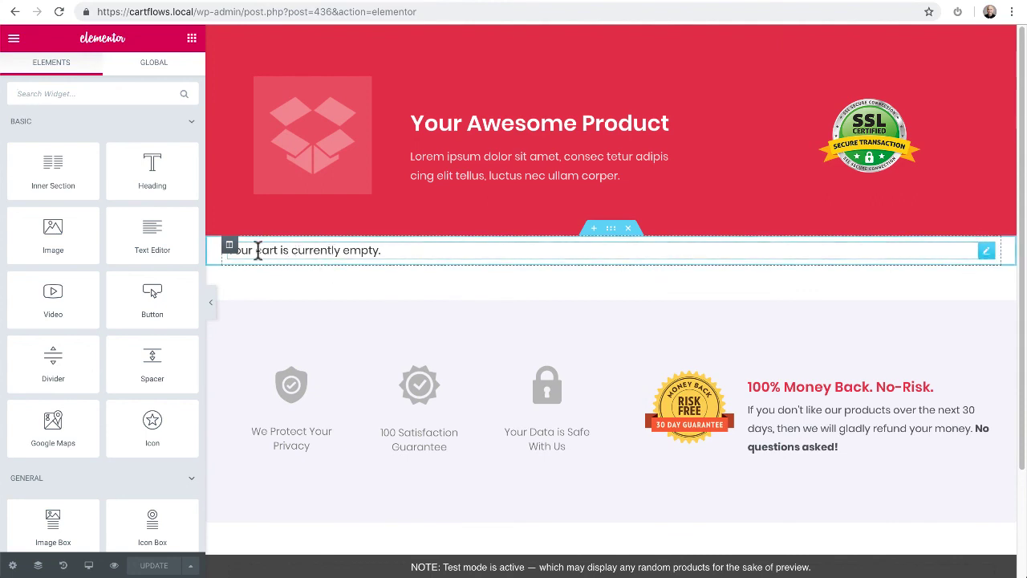
{"action": "left_click", "coordinate": [389, 250]}
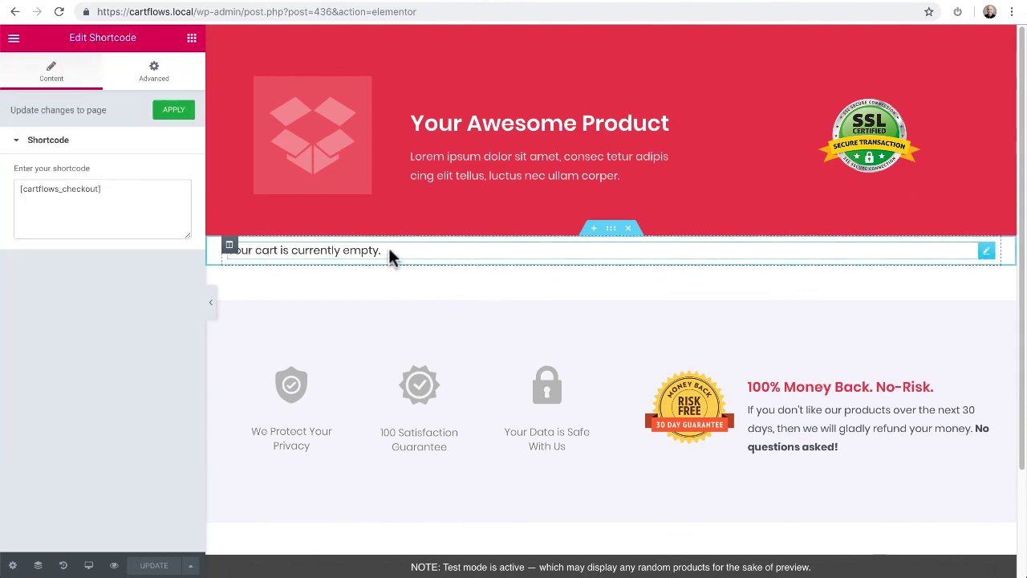
{"action": "left_click", "coordinate": [175, 111]}
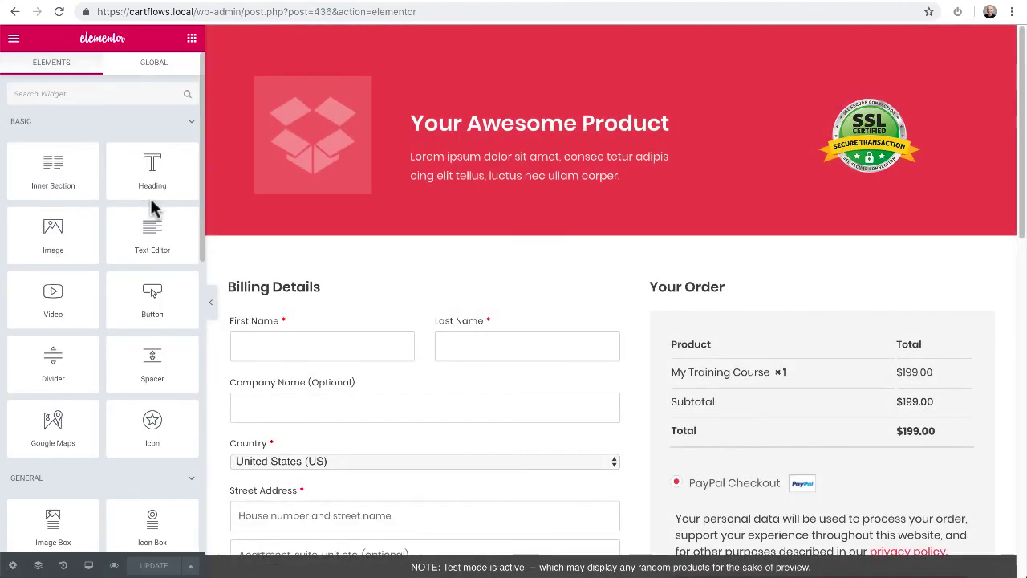
{"action": "scroll", "coordinate": [404, 280], "scroll_direction": "down", "scroll_amount": 3}
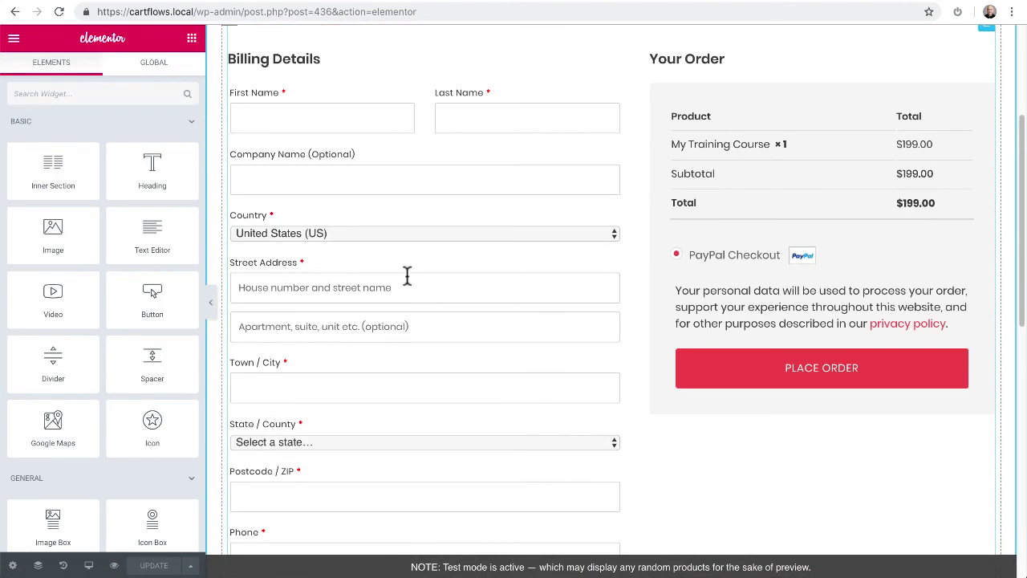
{"action": "scroll", "coordinate": [407, 275], "scroll_direction": "down", "scroll_amount": 7}
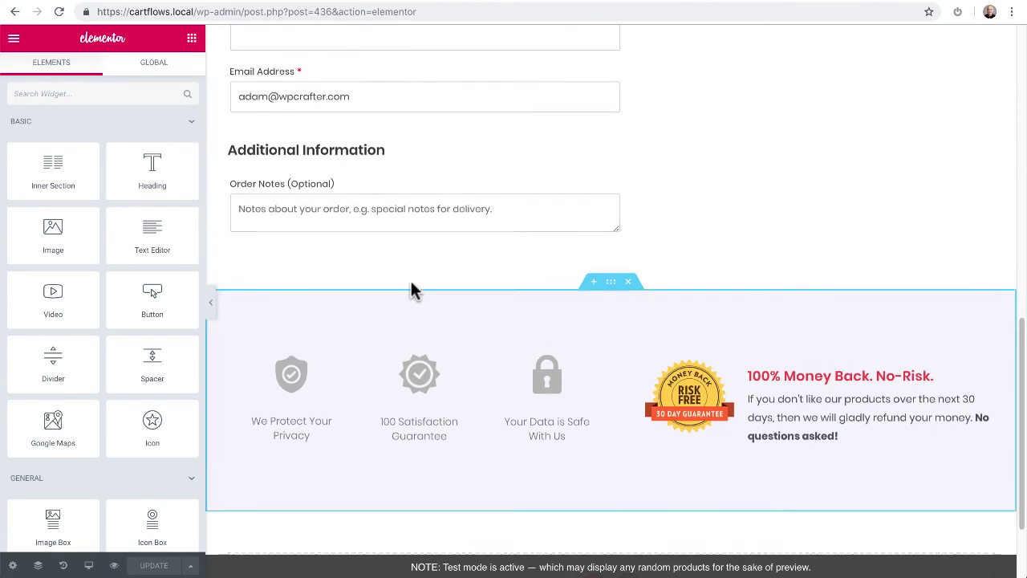
{"action": "scroll", "coordinate": [410, 290], "scroll_direction": "up", "scroll_amount": 10}
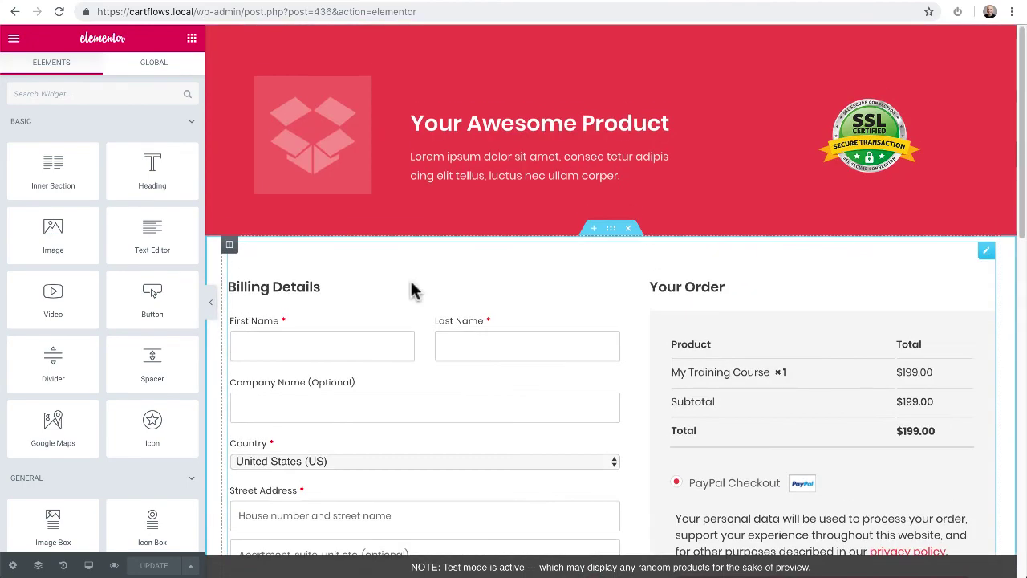
- Exit the Elementor editor to the dashboard and return from the Checkout Page step to the My Training Course flow
{"action": "left_click", "coordinate": [14, 38]}
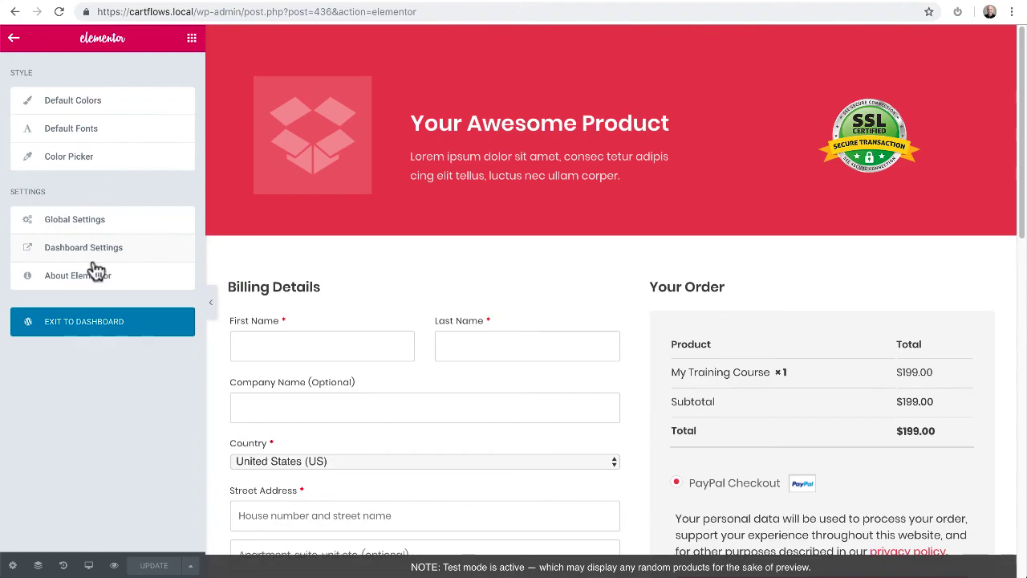
{"action": "left_click", "coordinate": [95, 331]}
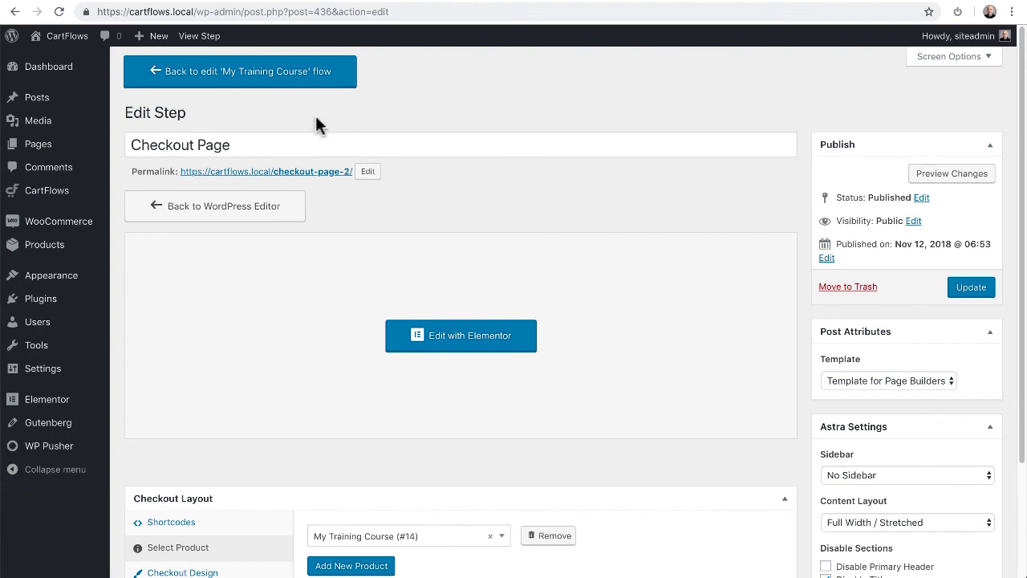
{"action": "left_click", "coordinate": [241, 78]}
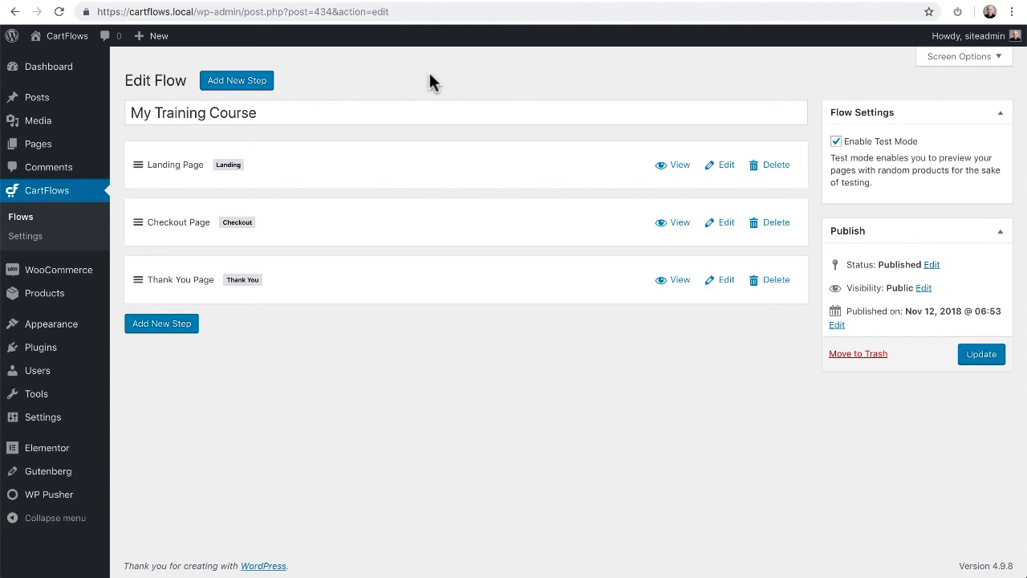
- Leave the My Training Course flow for the list of all CartFlows flows
{"action": "left_click", "coordinate": [19, 219]}
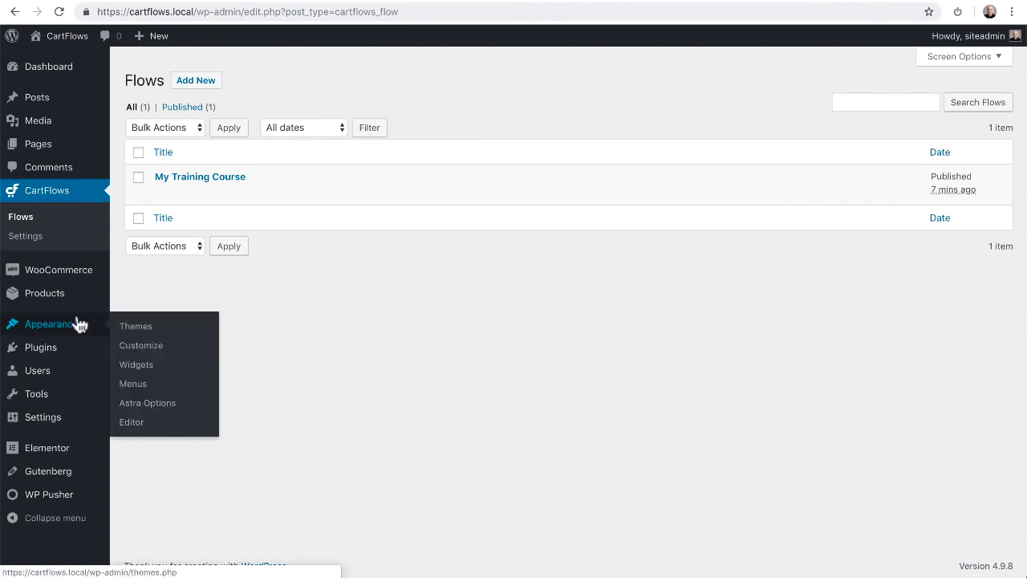
{"action": "mouse_move", "coordinate": [59, 302]}
{"action": "mouse_move", "coordinate": [58, 283]}
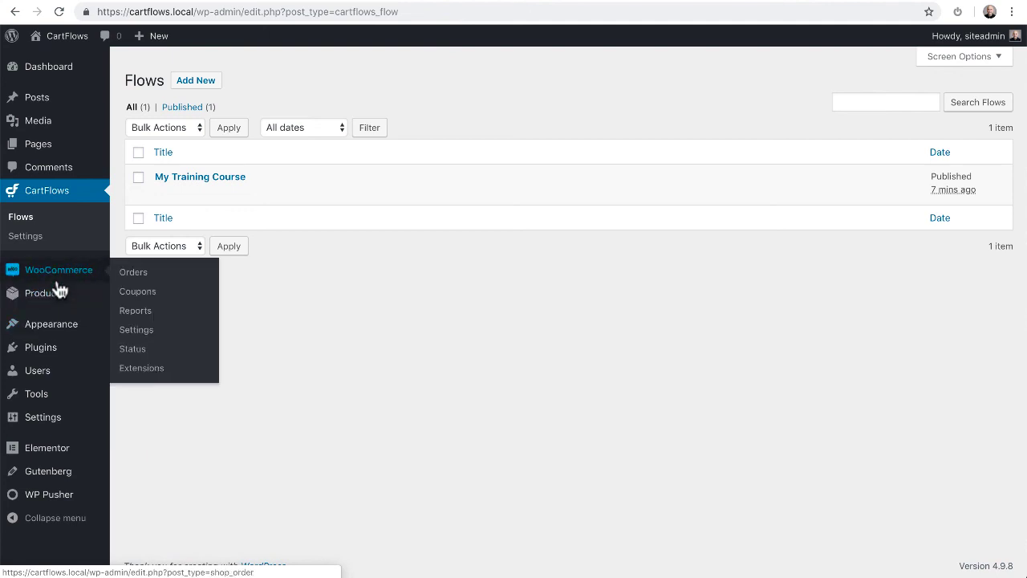